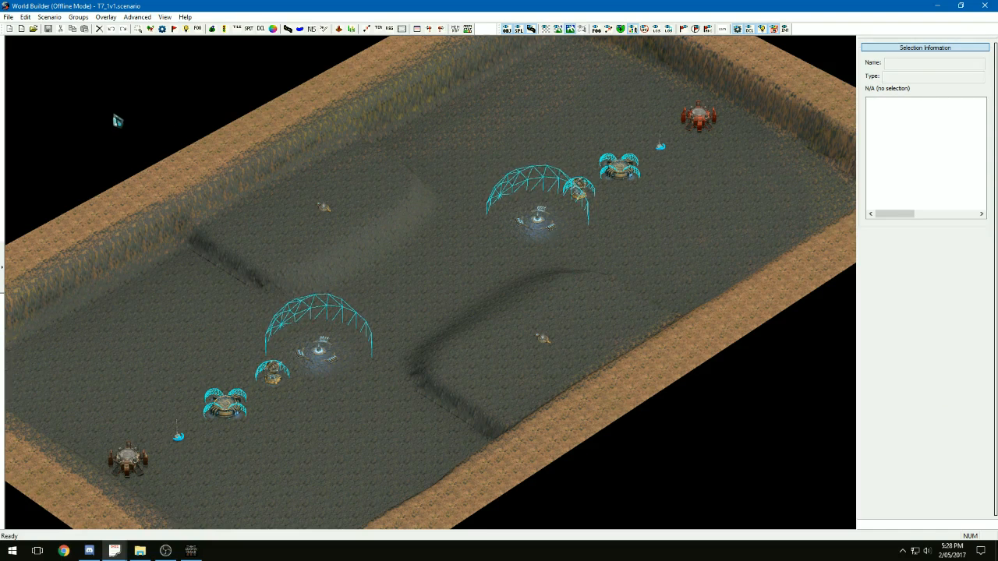
Switch to Dawn of War III, start a custom match on the T7_1v1 map and examine the in-game camera view
click(8, 17)
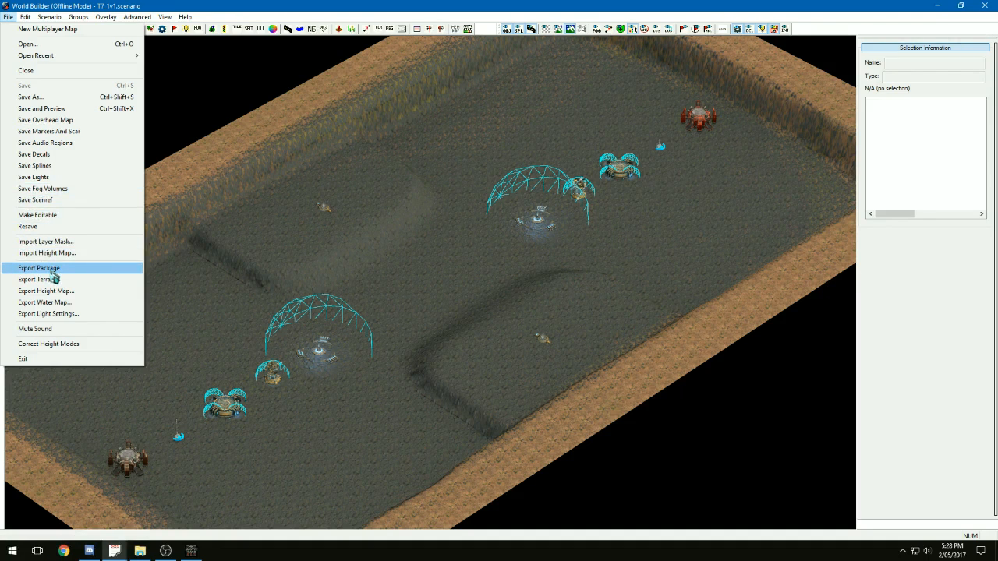
click(198, 551)
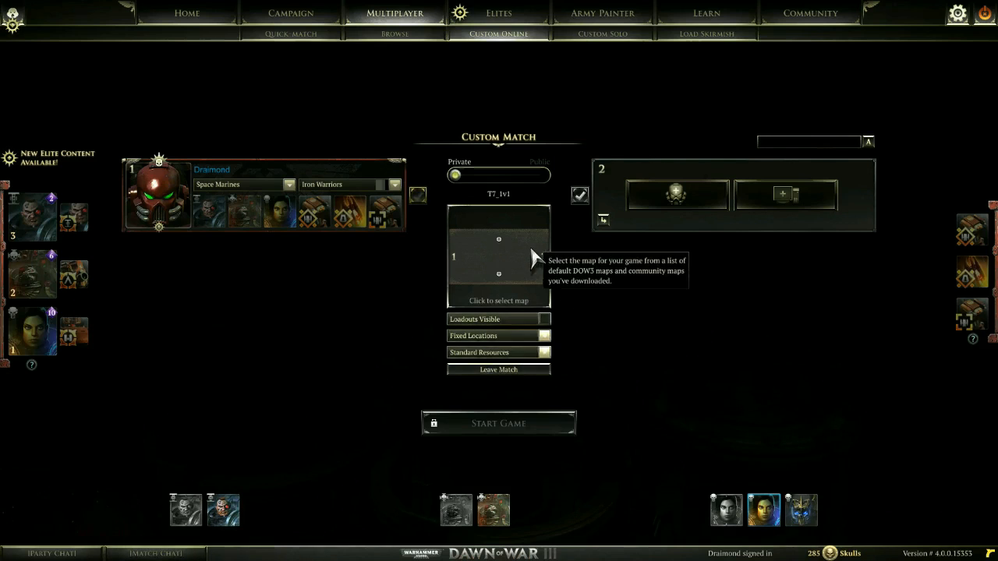
click(532, 258)
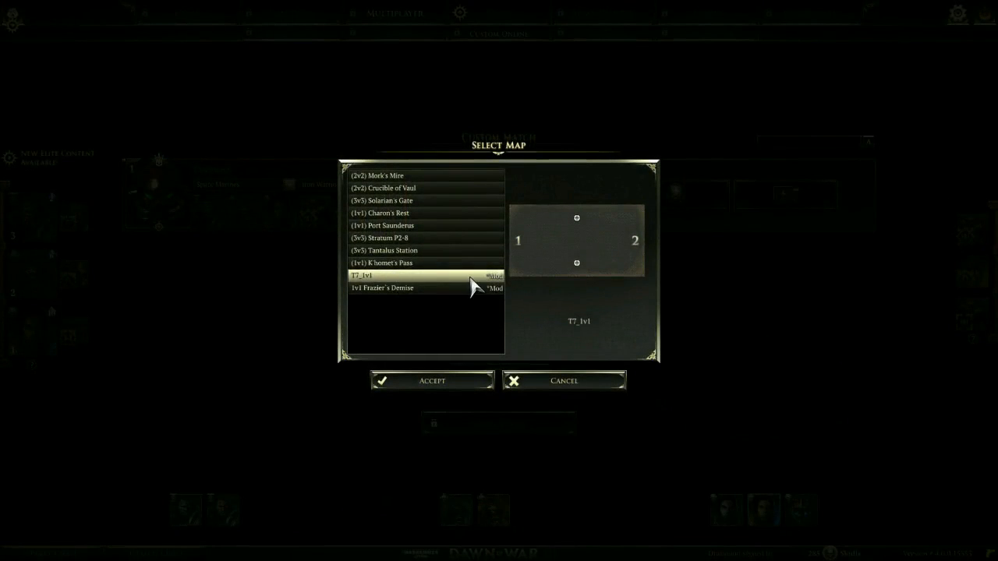
click(466, 382)
click(500, 429)
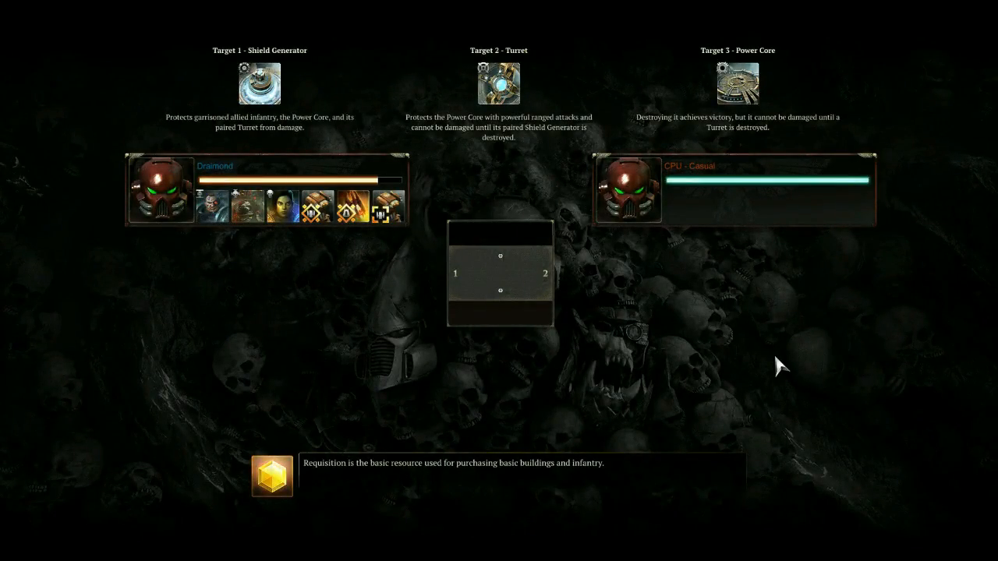
click(530, 536)
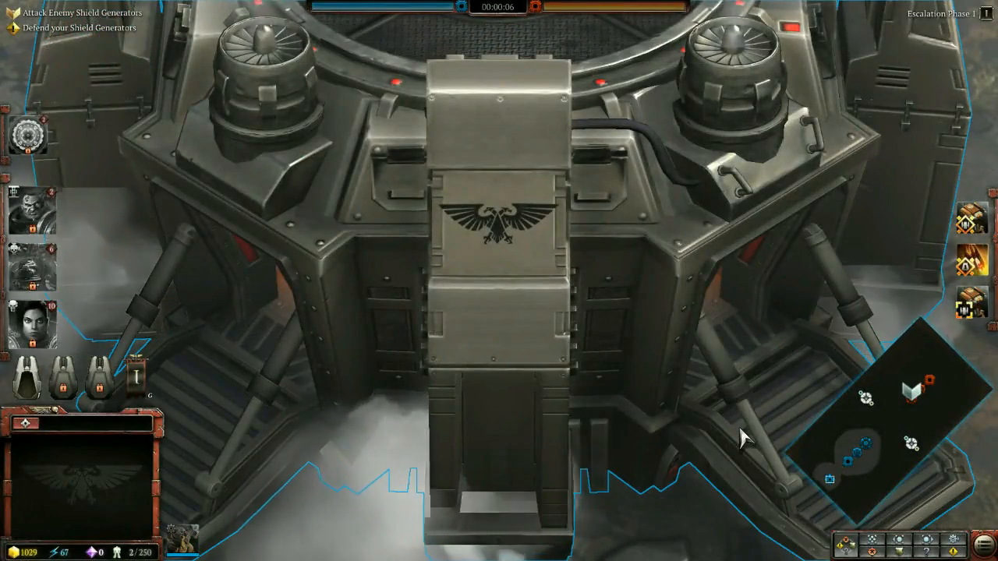
scroll(480, 387, up, 3)
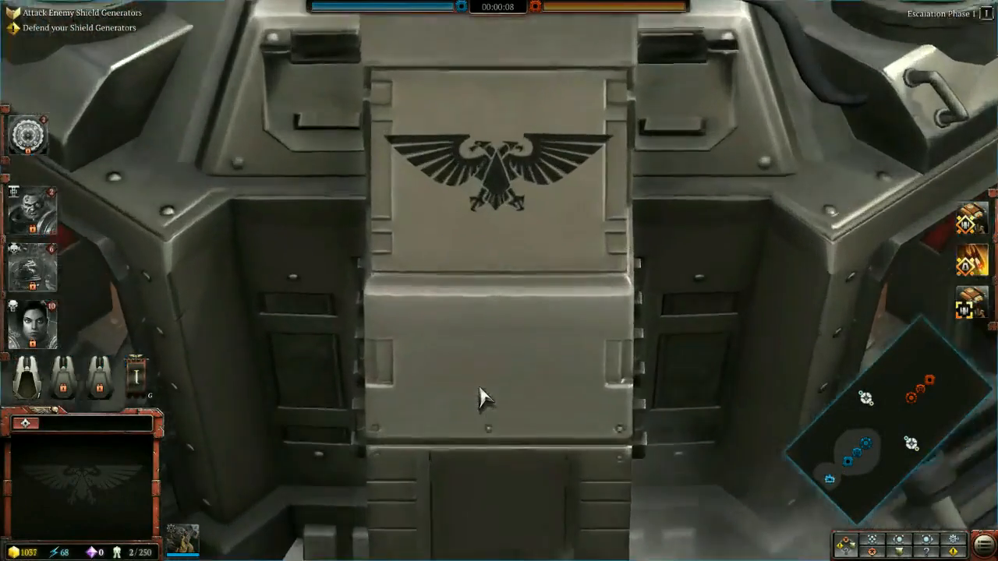
scroll(480, 387, down, 3)
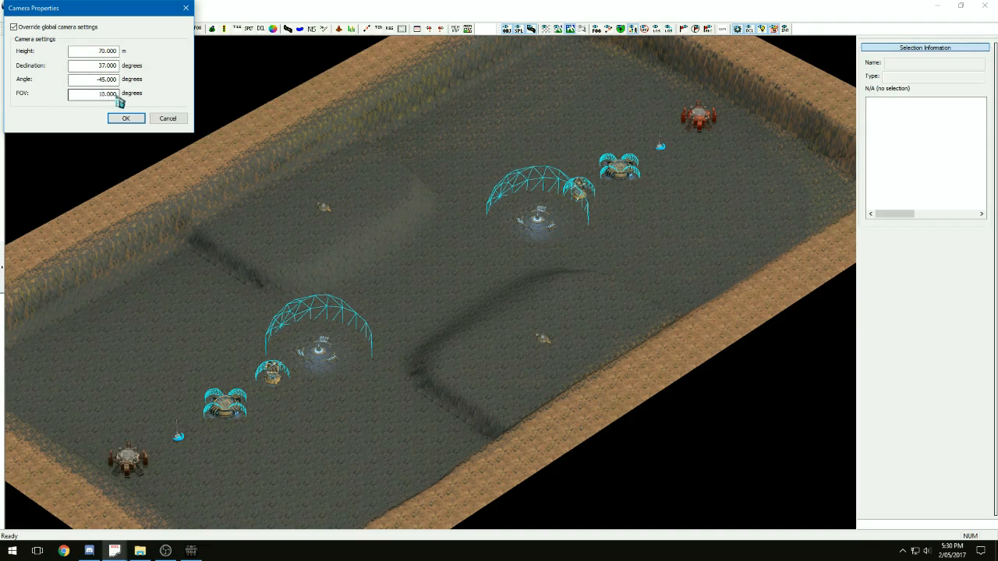
Change the camera height in the scenario's camera properties while keeping the override of the global camera settings enabled
drag(116, 95, 93, 96)
click(14, 27)
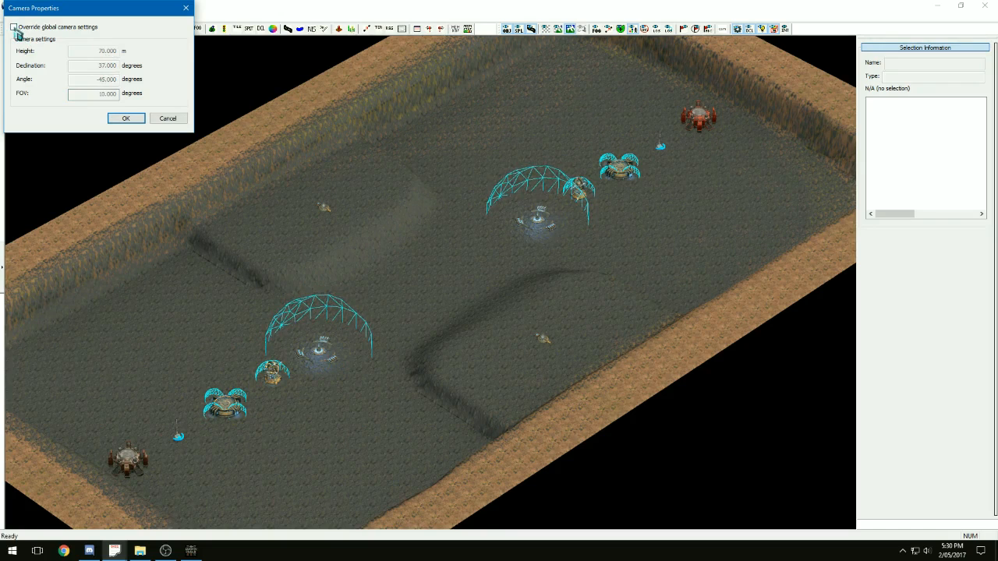
click(14, 28)
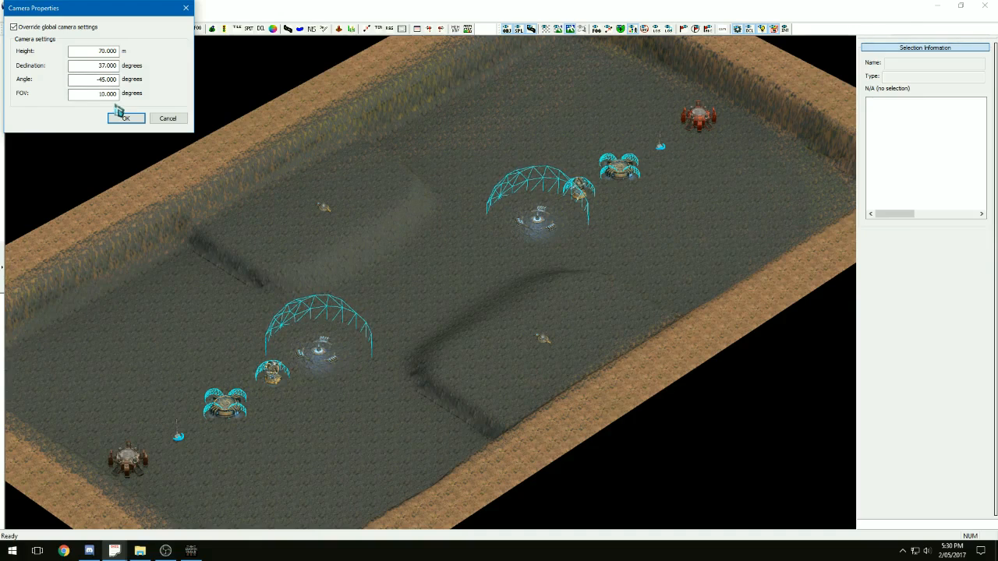
double_click(101, 51)
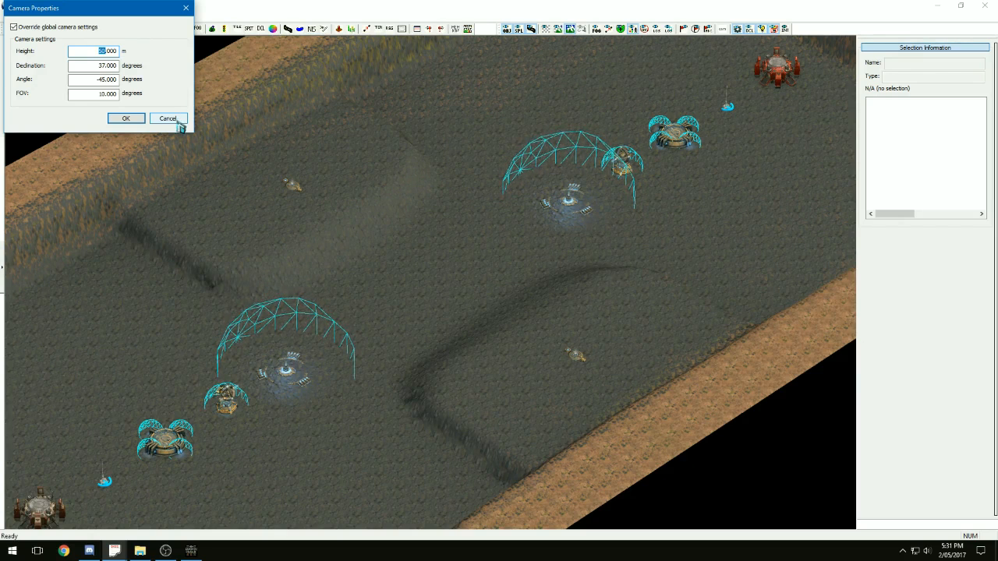
click(178, 121)
Switch to Dawn of War III and exit the running match to Windows
click(187, 553)
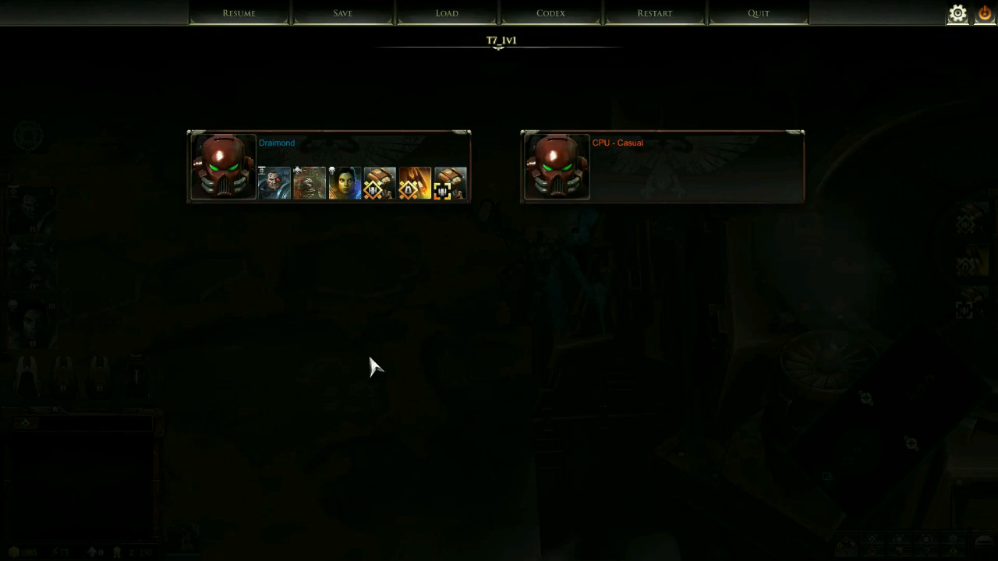
click(984, 15)
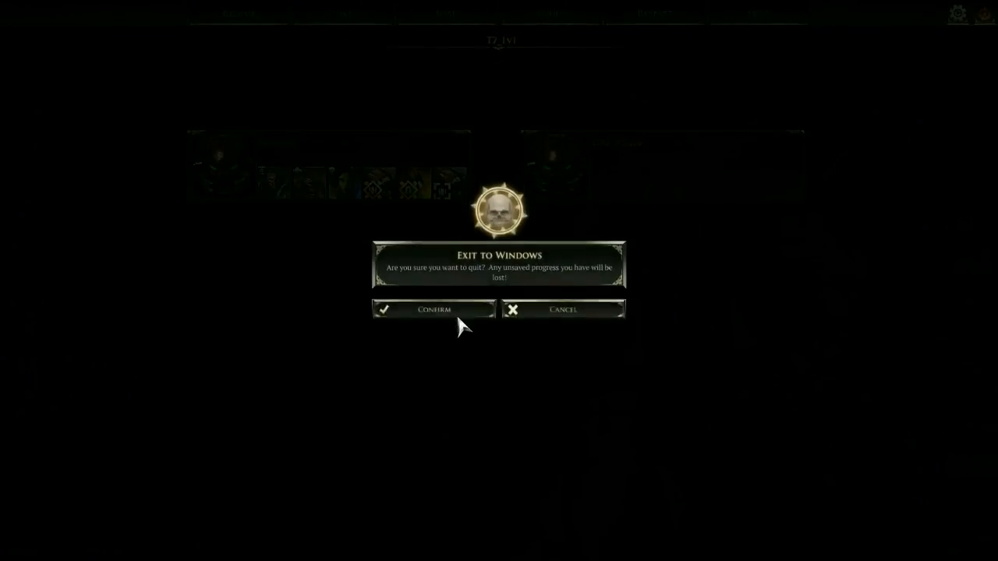
click(460, 309)
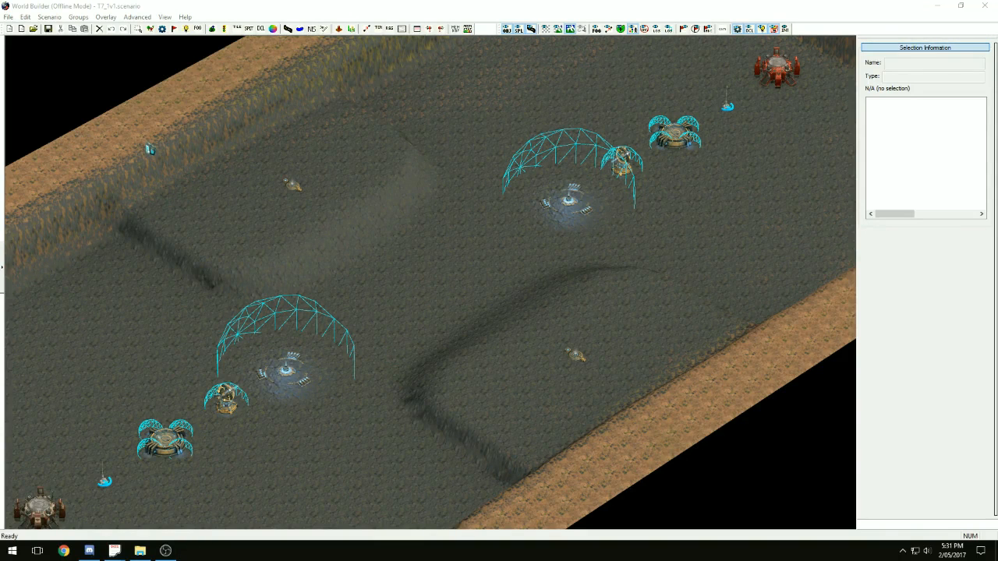
click(9, 17)
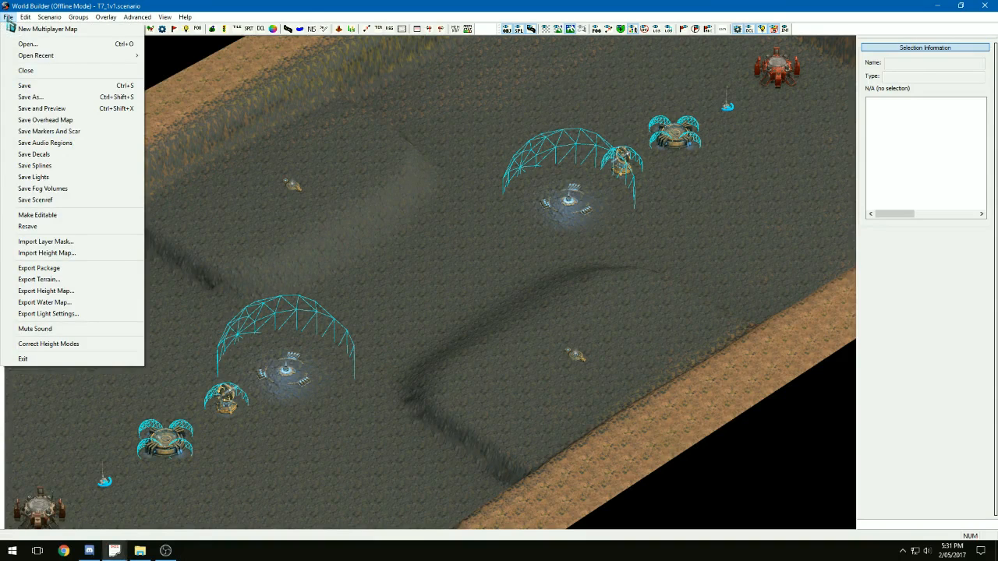
click(303, 7)
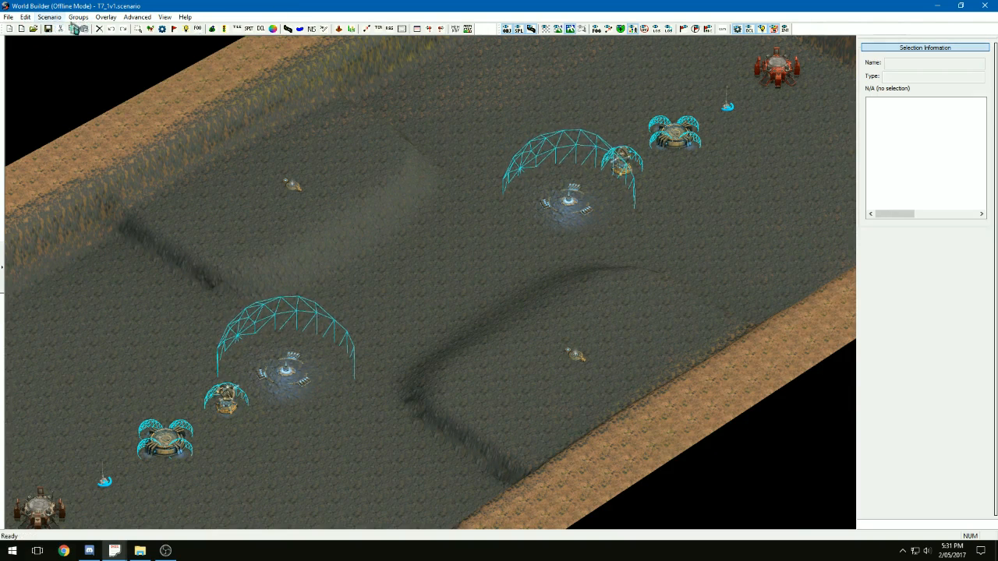
Replace the broken stone terrain layer's texture with gb_grid_blue from the _design_metrics textures
right_drag(252, 215, 376, 146)
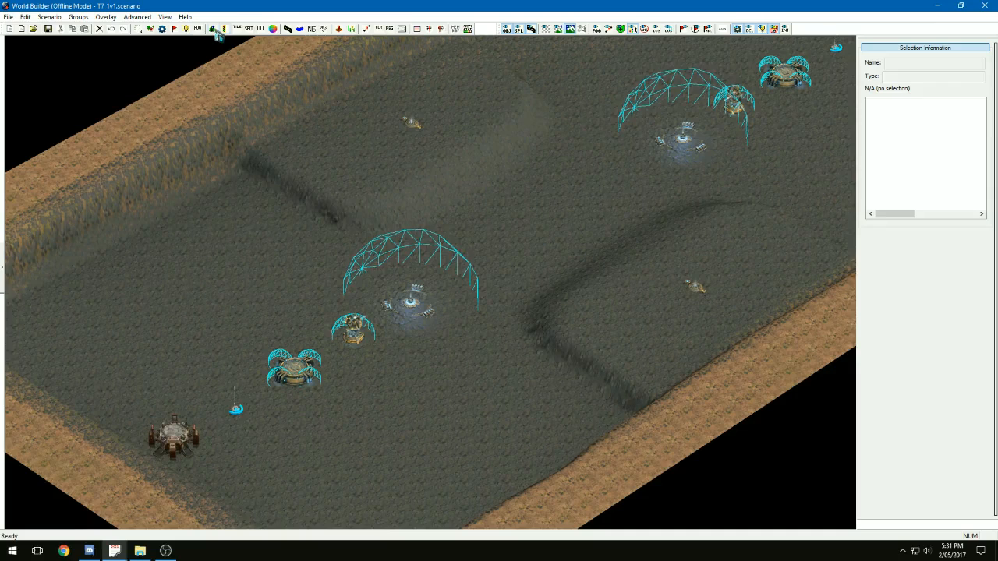
click(237, 28)
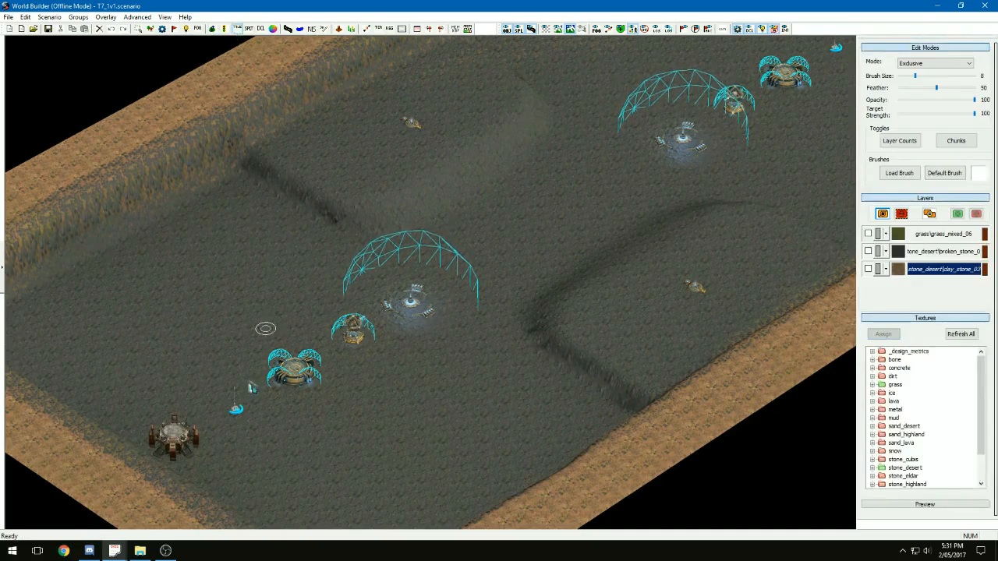
click(935, 252)
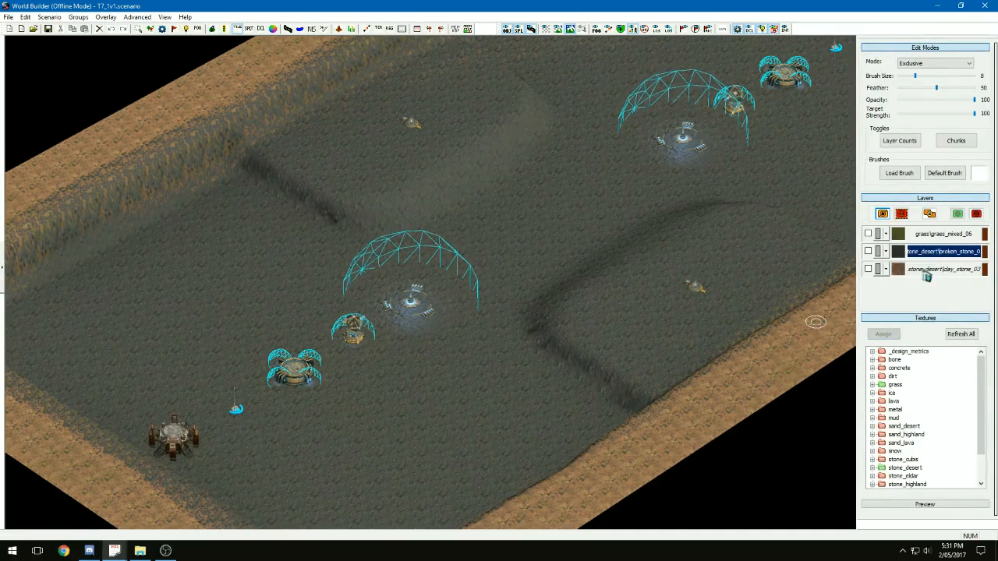
double_click(908, 352)
click(920, 401)
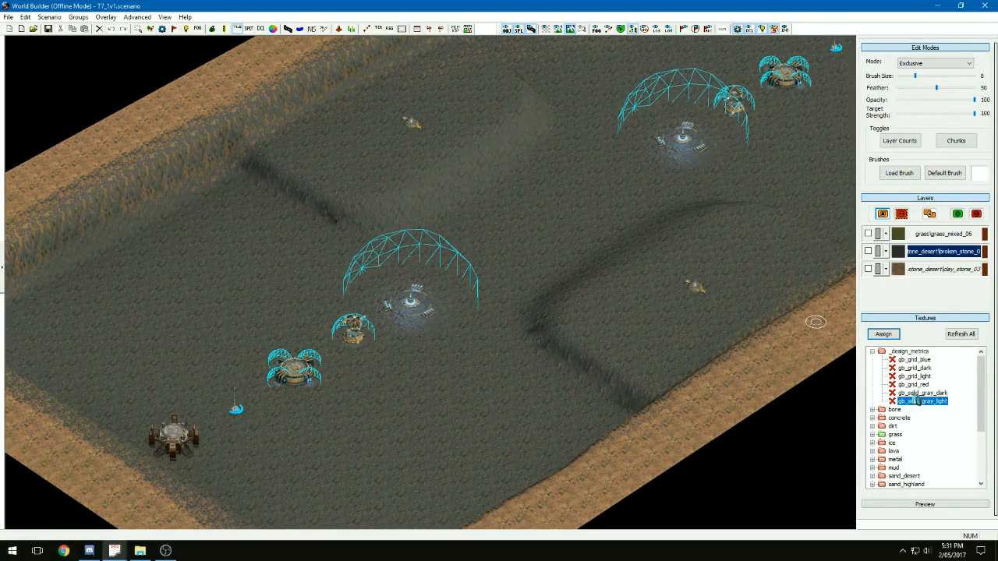
click(913, 359)
click(883, 334)
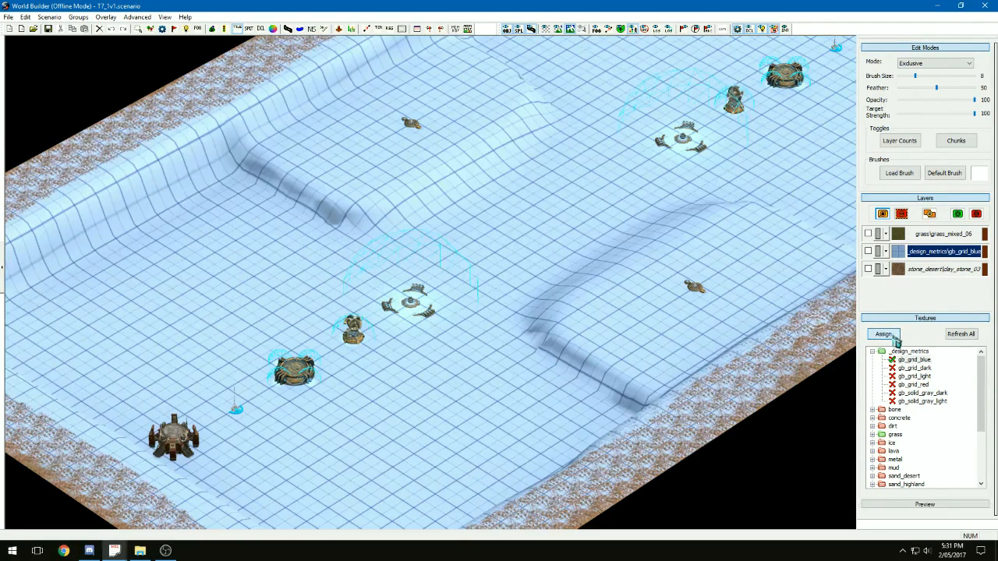
Save the T7_1v1 scenario and export its package
click(50, 33)
click(9, 17)
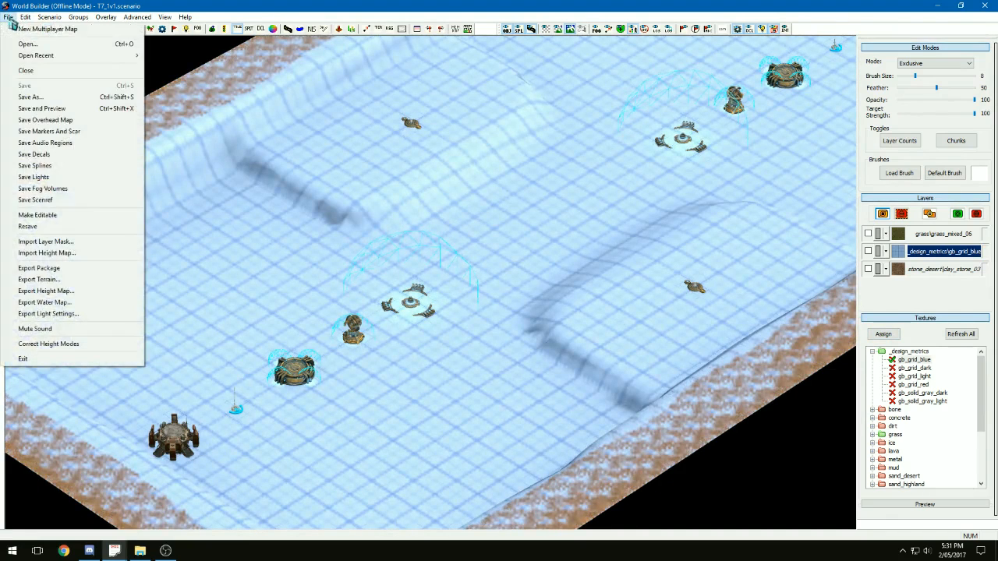
click(50, 272)
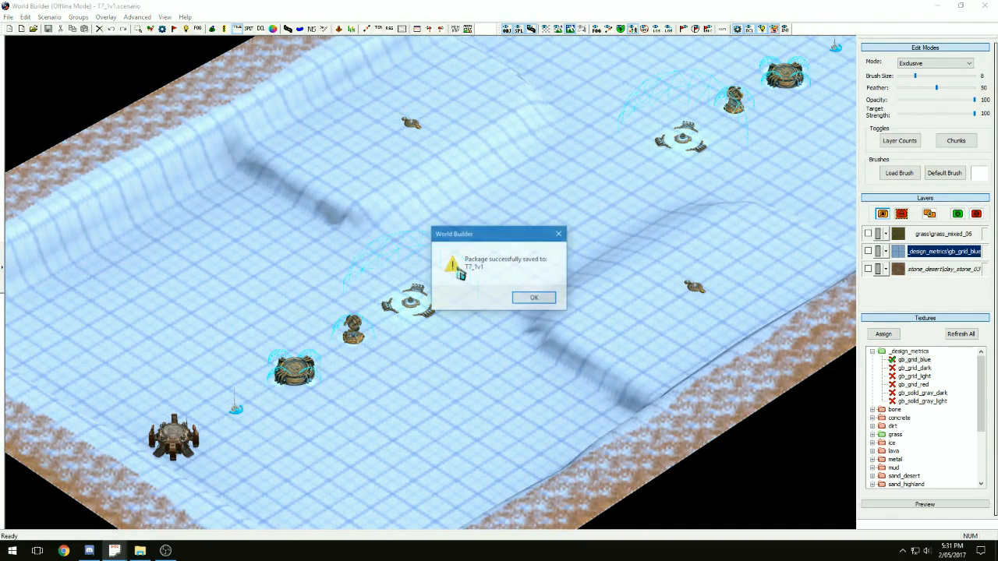
click(545, 303)
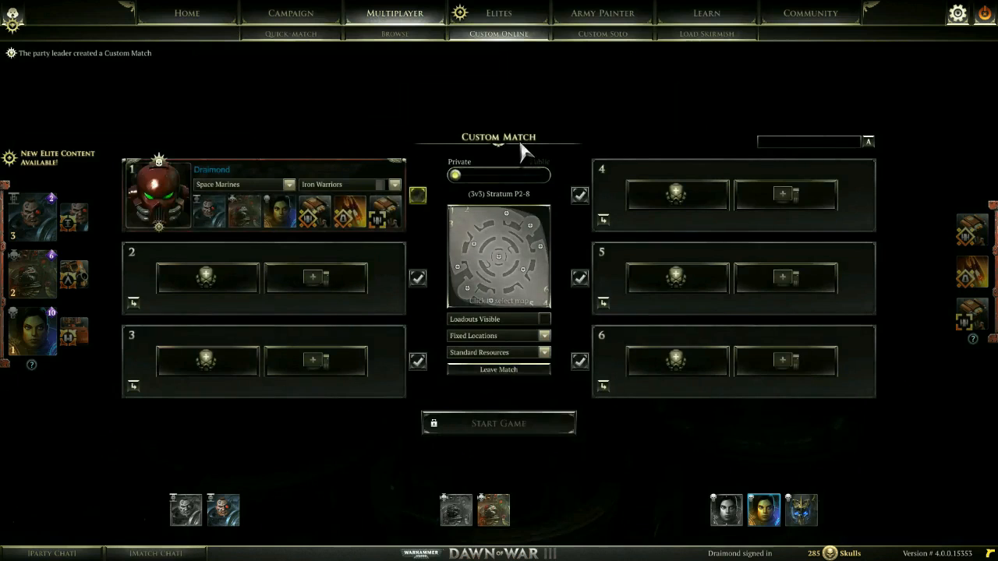
Look for the T7_1v1 map in the custom match map list and leave the selected map as it is
click(522, 227)
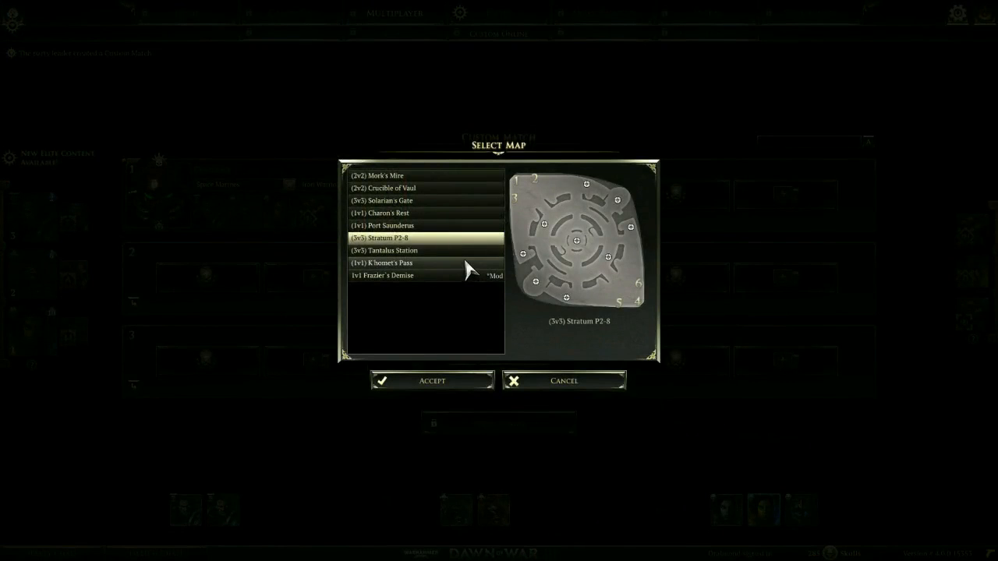
click(543, 382)
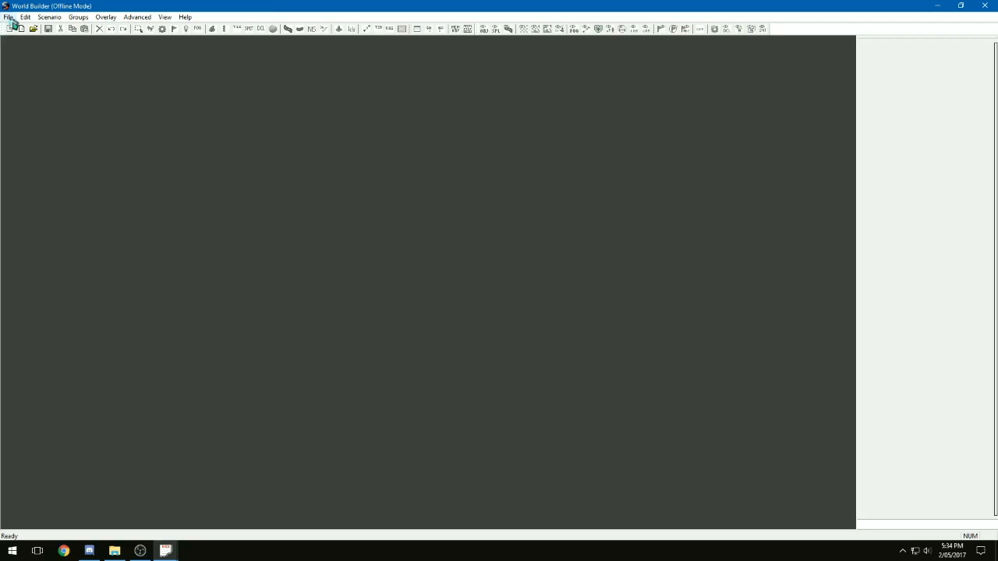
Start a new scenario and create and open a T8_1v1 folder for it inside the modssource scenarios folder
click(8, 16)
click(23, 28)
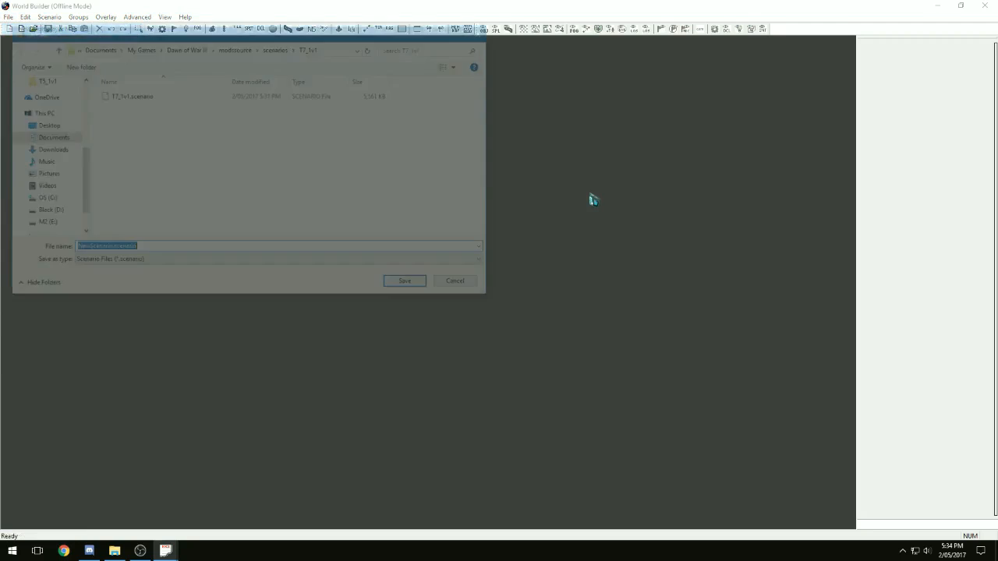
click(283, 47)
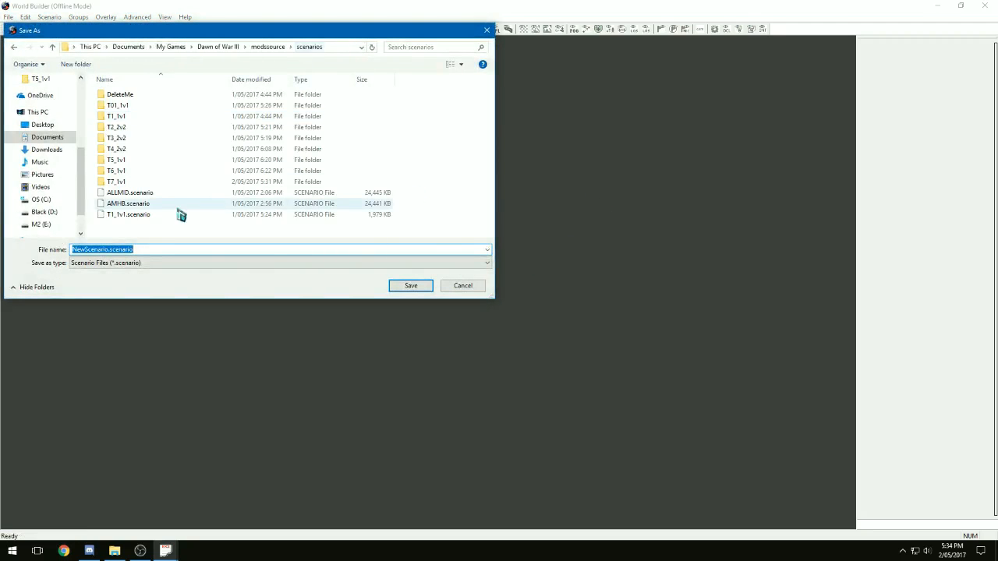
right_click(157, 235)
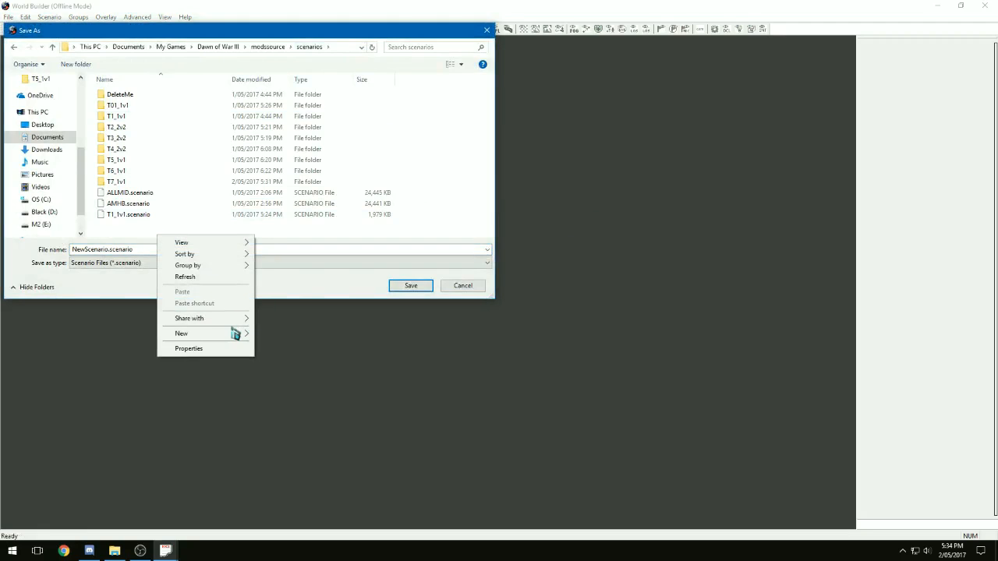
mouse_move(237, 337)
click(269, 339)
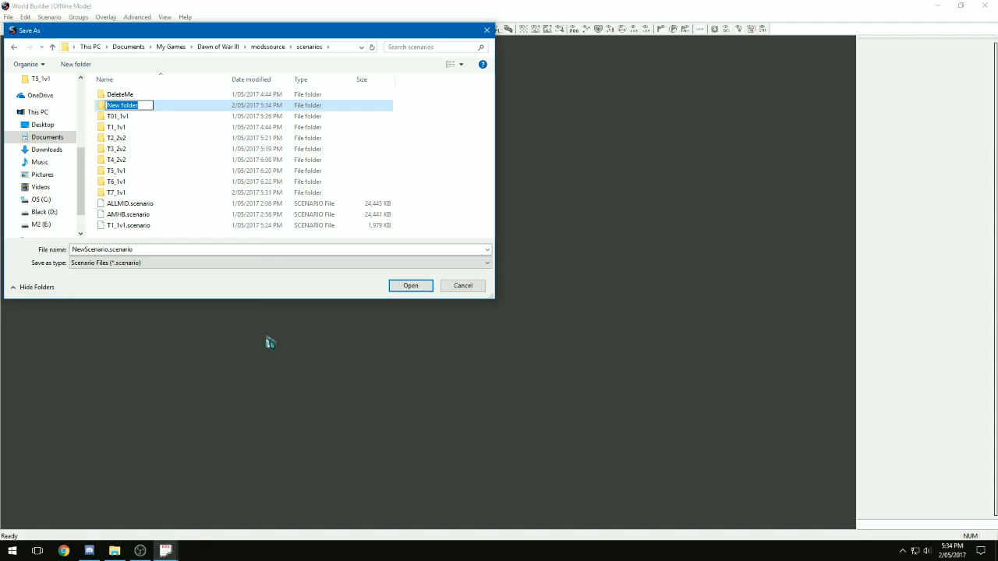
text(T8_1v1)
key(Return)
Save the new scenario as T8_1v1 and create it with a blank 256 by 256 terrain and 1.0 m cells
key(Return)
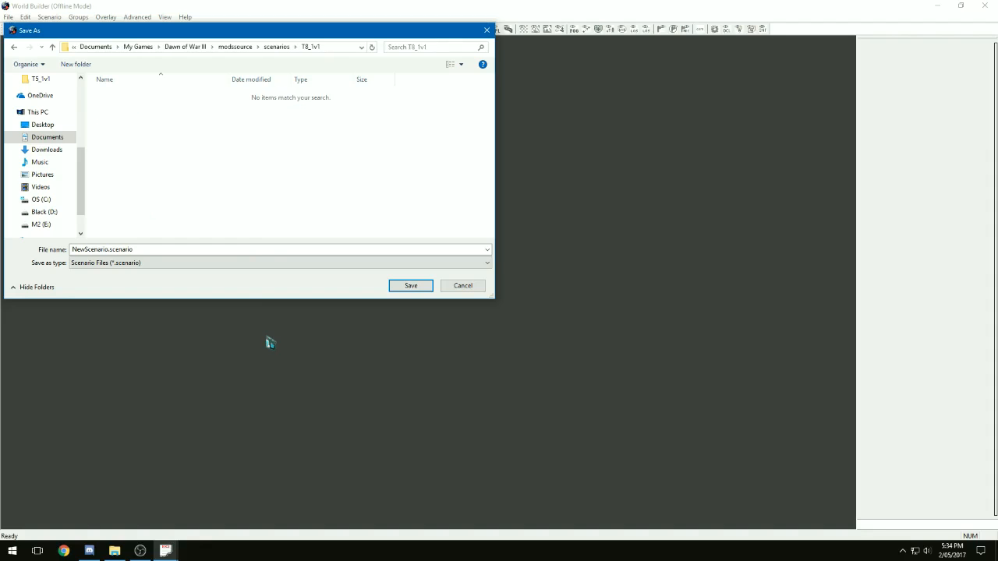
key(Return)
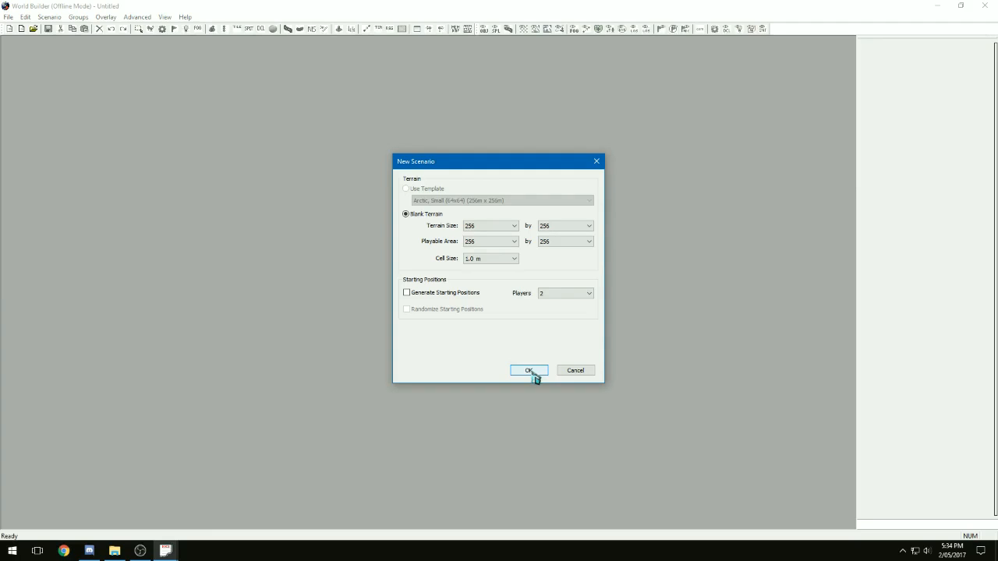
click(533, 372)
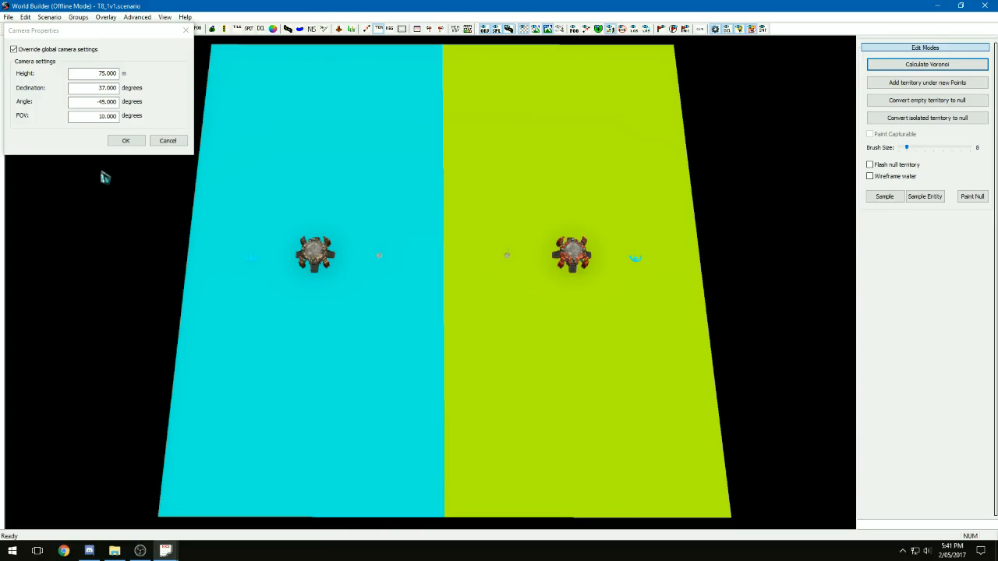
Set the scenario camera's FOV to 75 degrees and apply the camera properties
click(102, 118)
drag(100, 118, 101, 116)
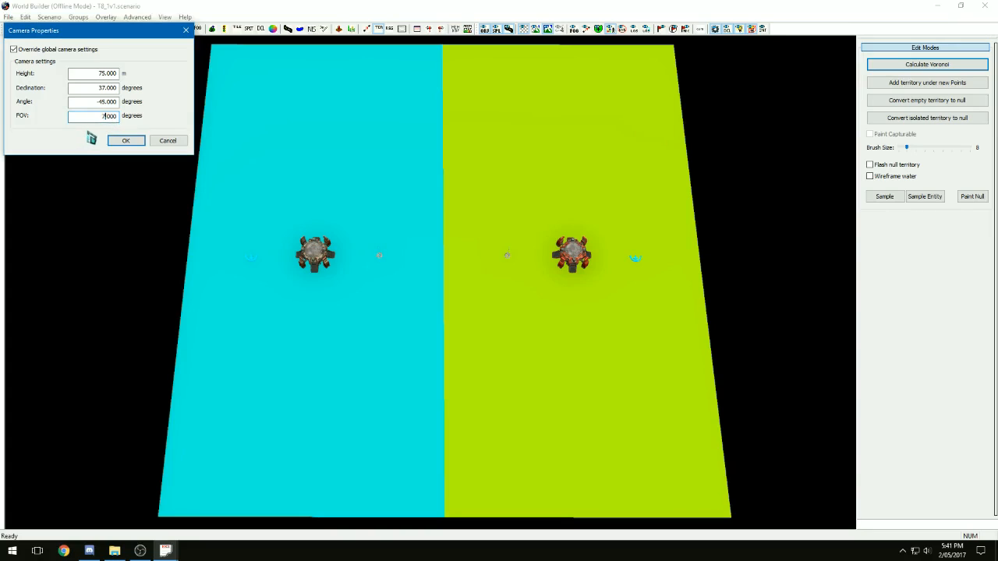
click(105, 74)
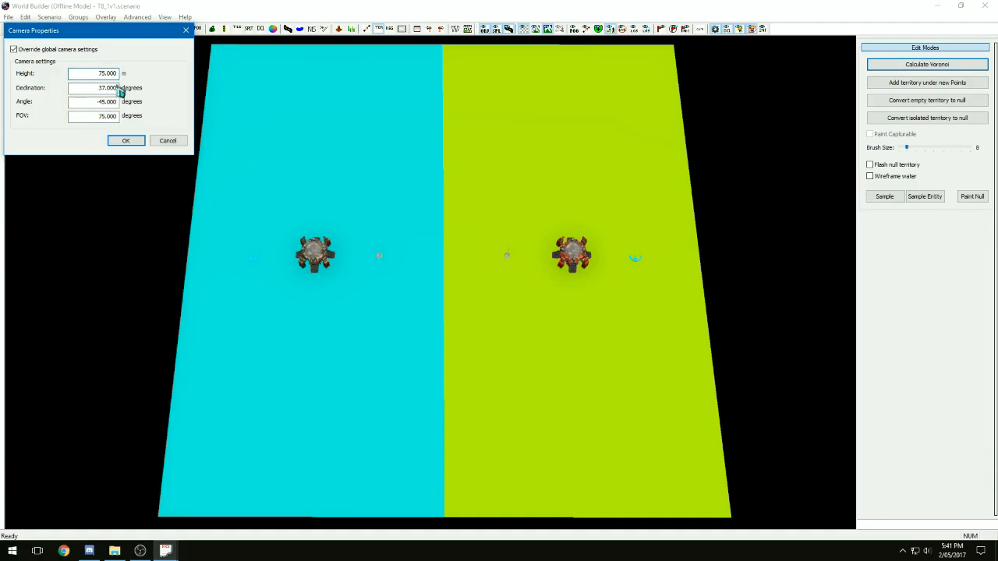
click(132, 142)
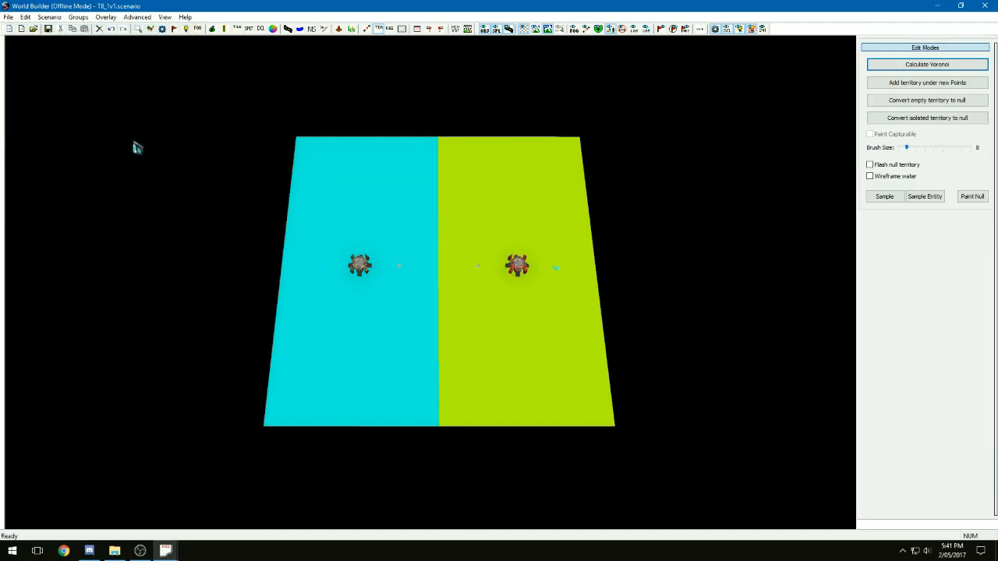
Export the T8_1v1 scenario as a package
scroll(338, 234, up, 3)
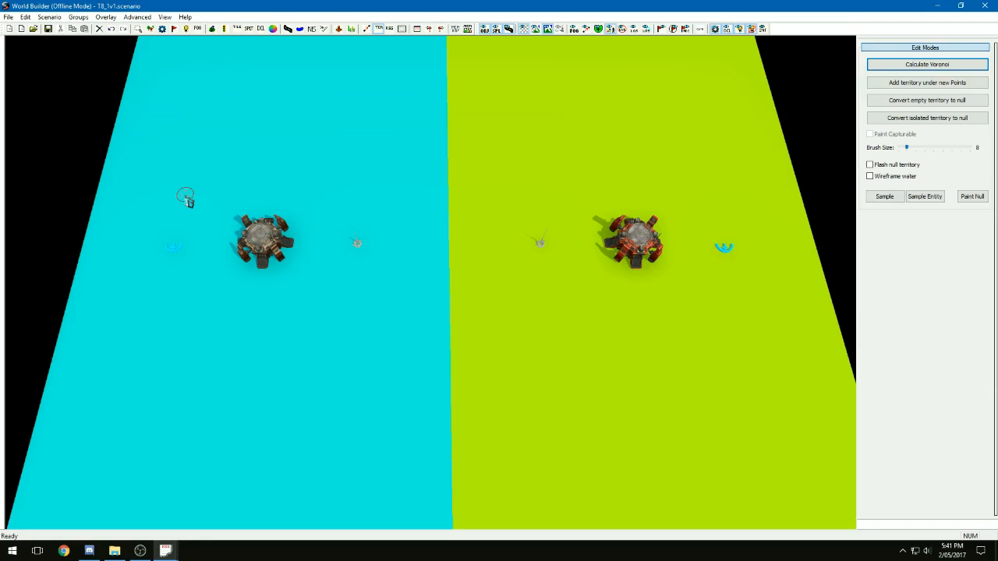
scroll(180, 203, down, 1)
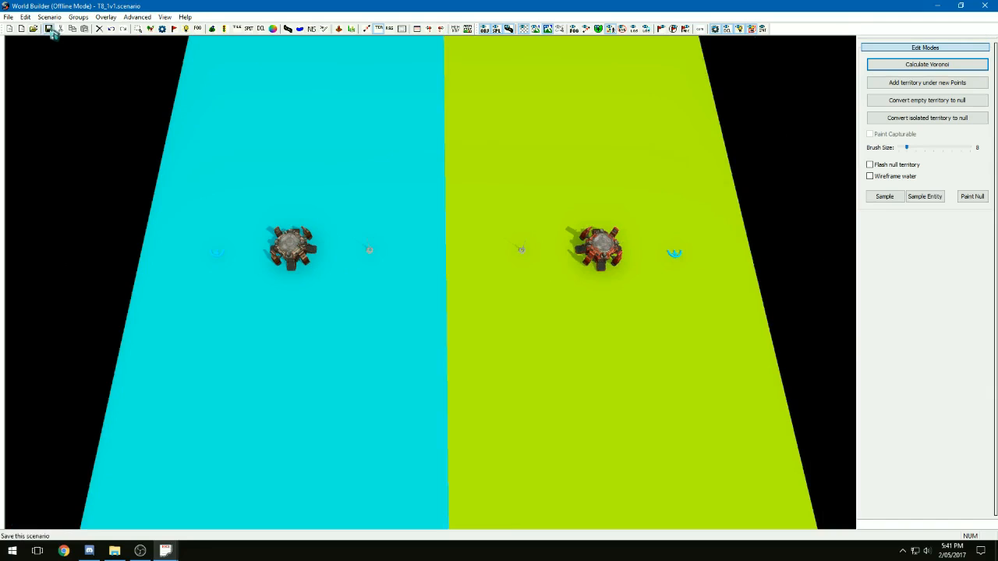
click(8, 16)
click(62, 268)
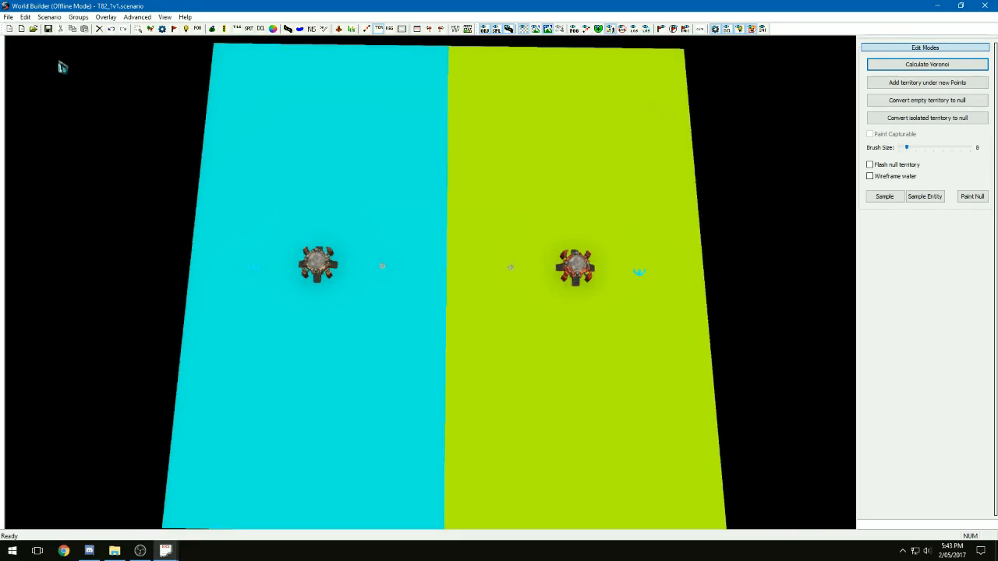
Override the T82_1v1 scenario's camera settings with a height of 100 m and FOV of 90 degrees, and export the scenario as a package
click(49, 17)
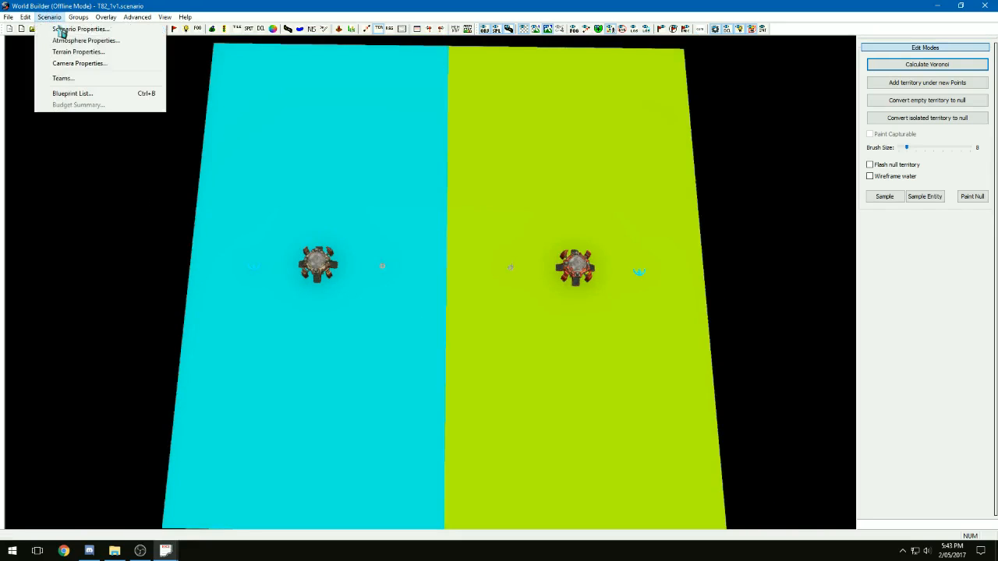
click(86, 65)
click(46, 50)
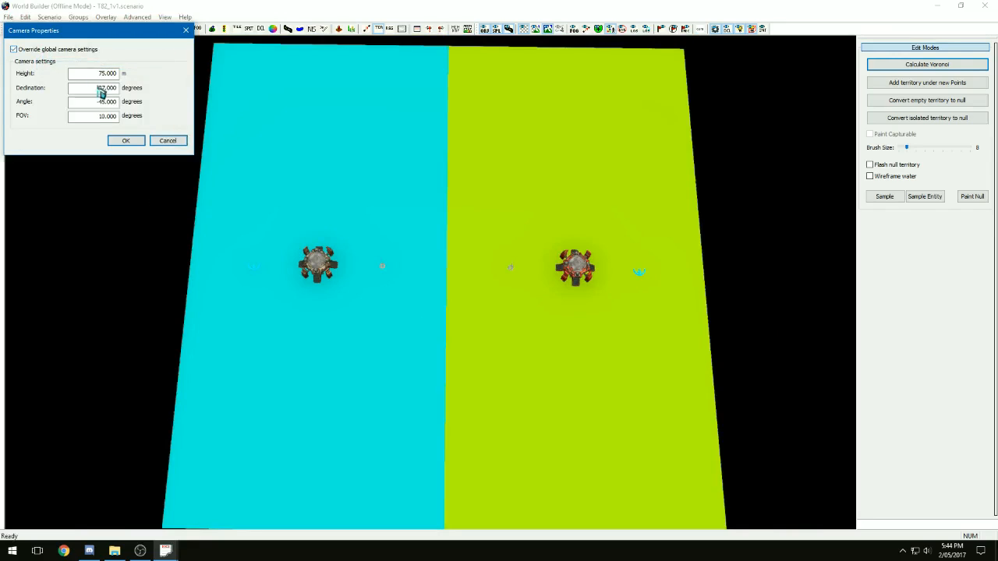
click(104, 117)
text(0)
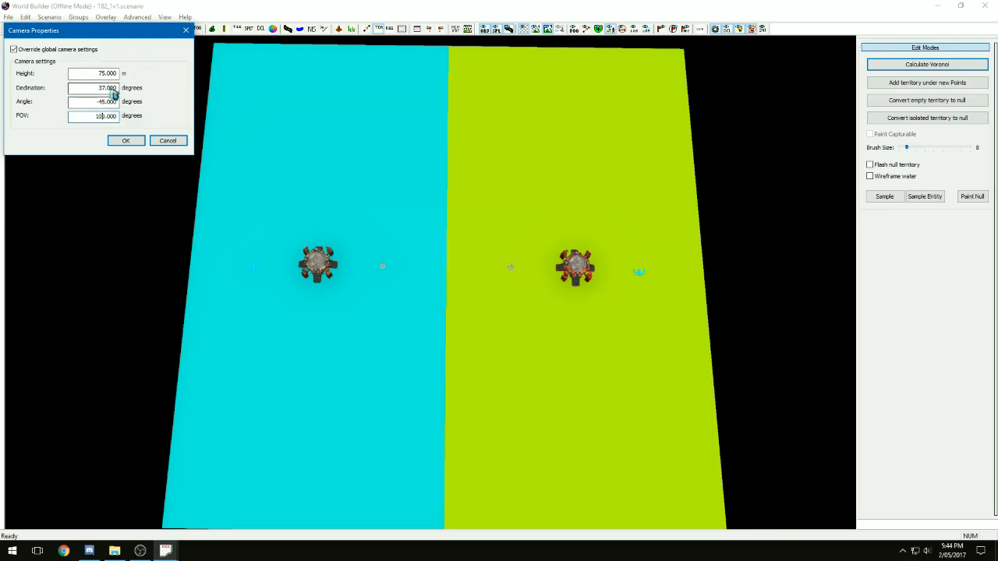
drag(106, 74, 93, 78)
text(100)
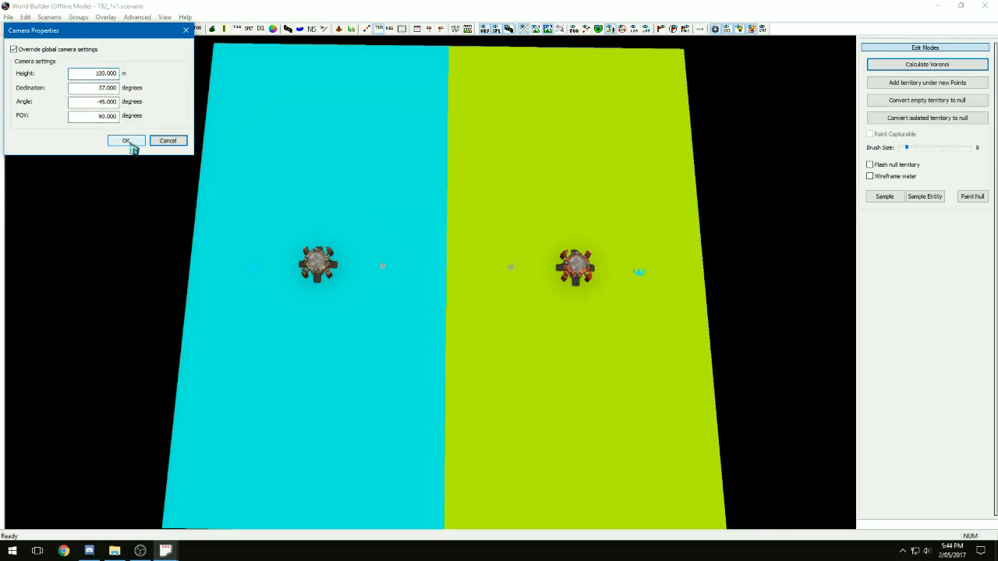
click(127, 142)
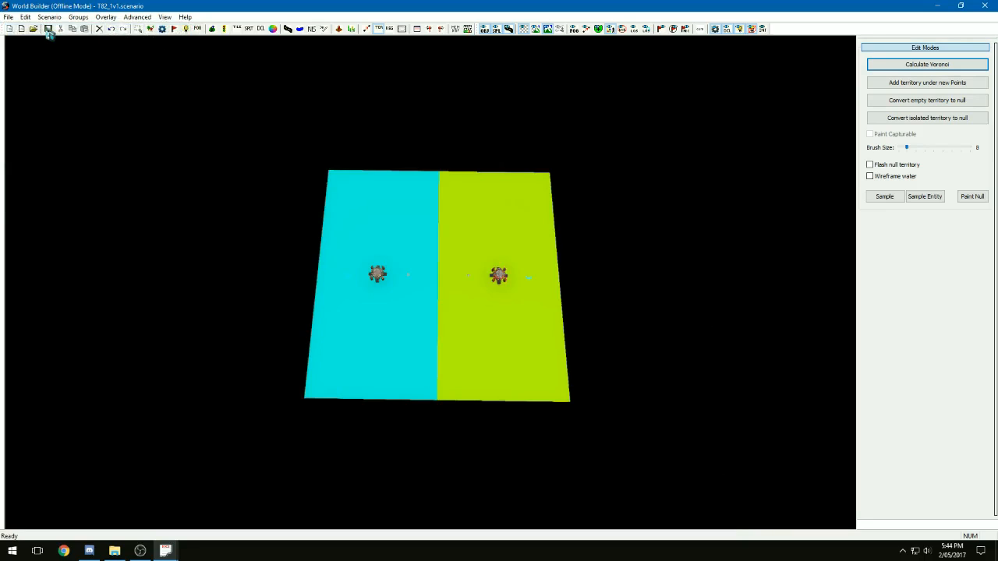
click(8, 17)
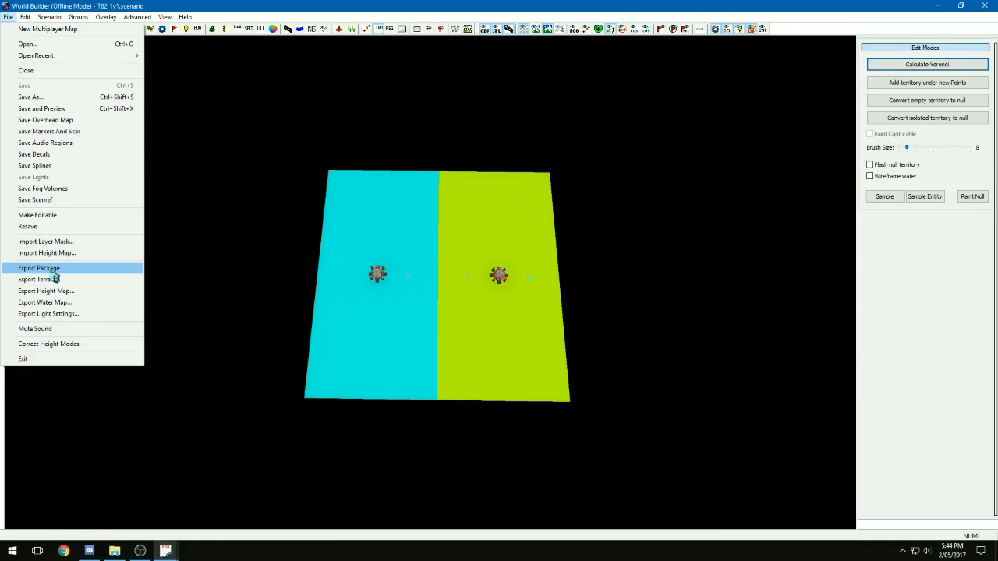
click(138, 269)
Switch to Dawn of War III, choose the T8_1v1 map, add a computer opponent and start the custom match
click(549, 303)
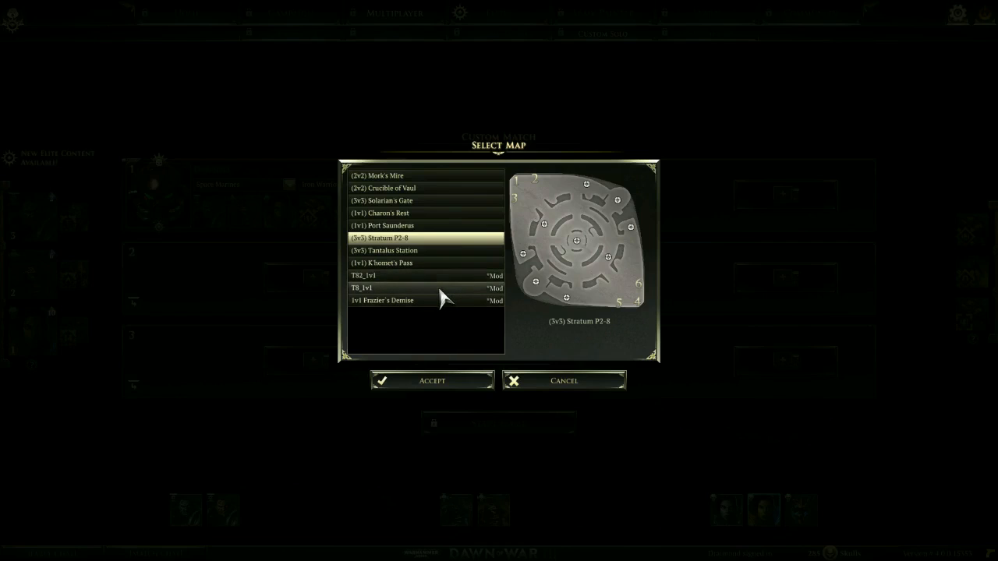
click(443, 288)
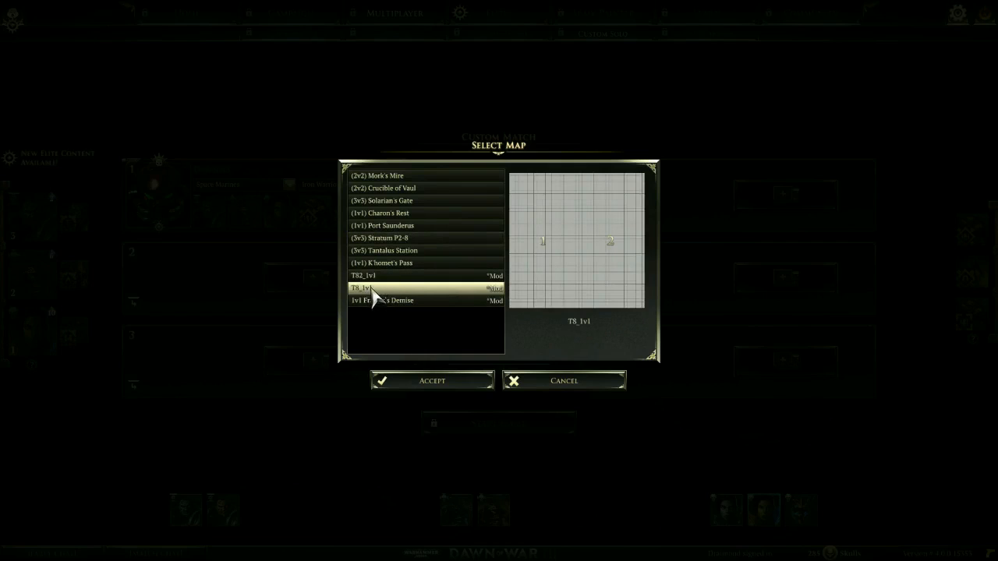
click(435, 382)
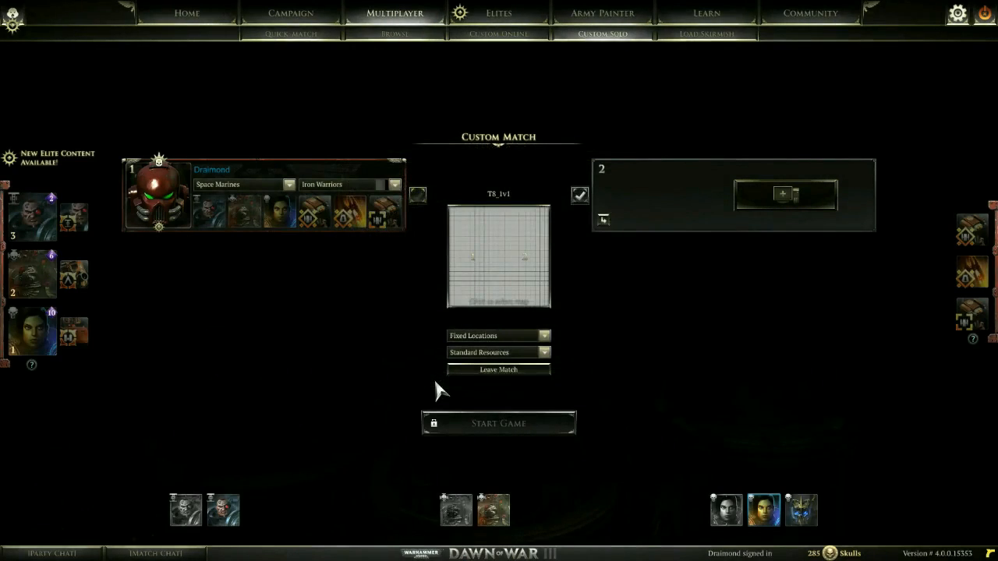
click(792, 204)
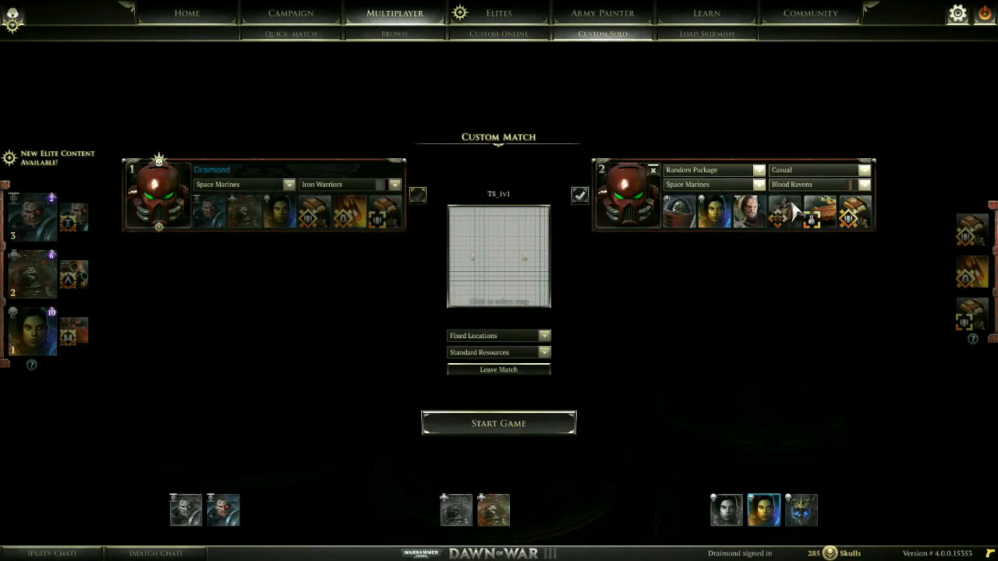
click(495, 423)
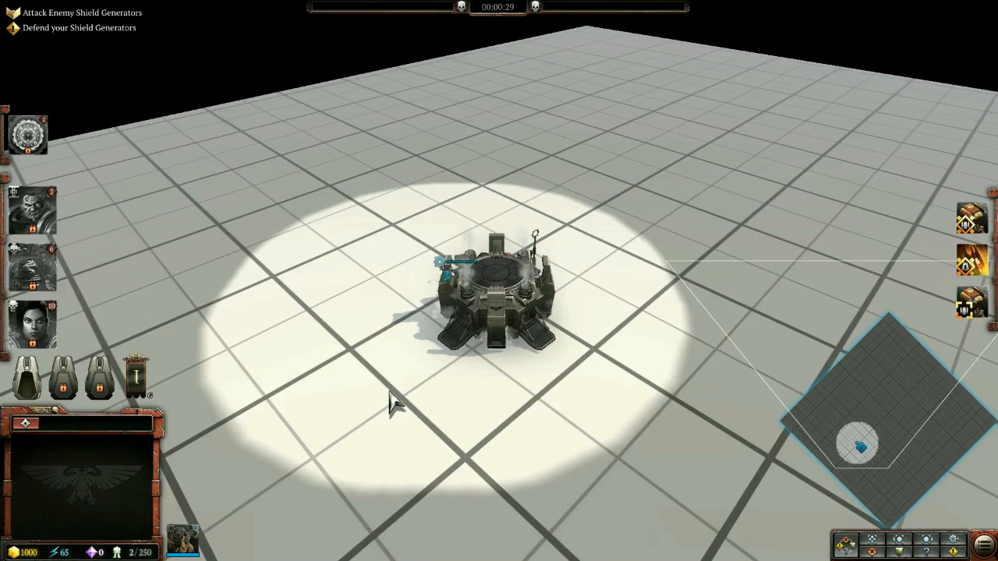
Examine the T8_1v1 camera view around the stronghold at different zoom levels, moving the servitor away from the building for comparison
middle_drag(385, 387, 359, 341)
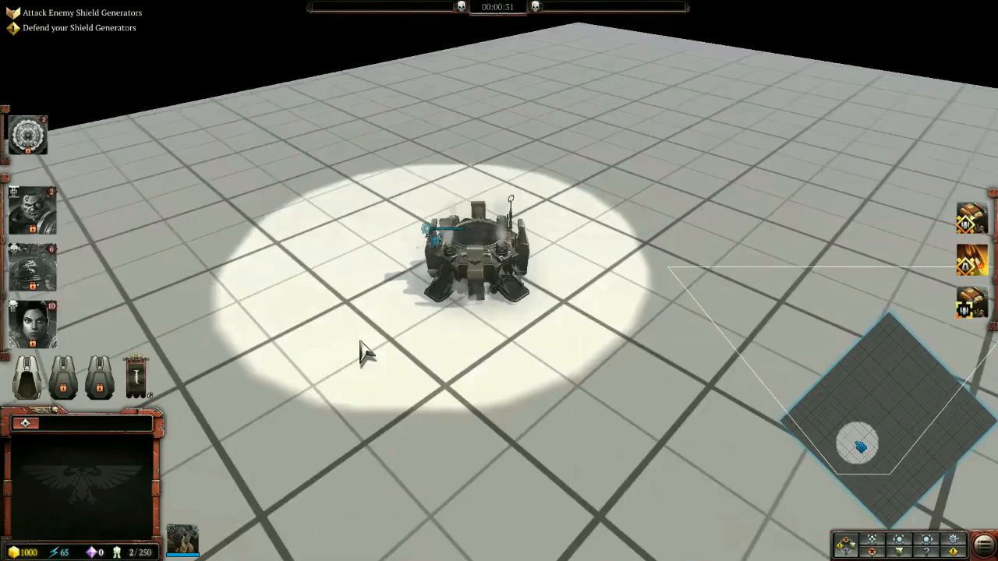
middle_drag(504, 368, 590, 441)
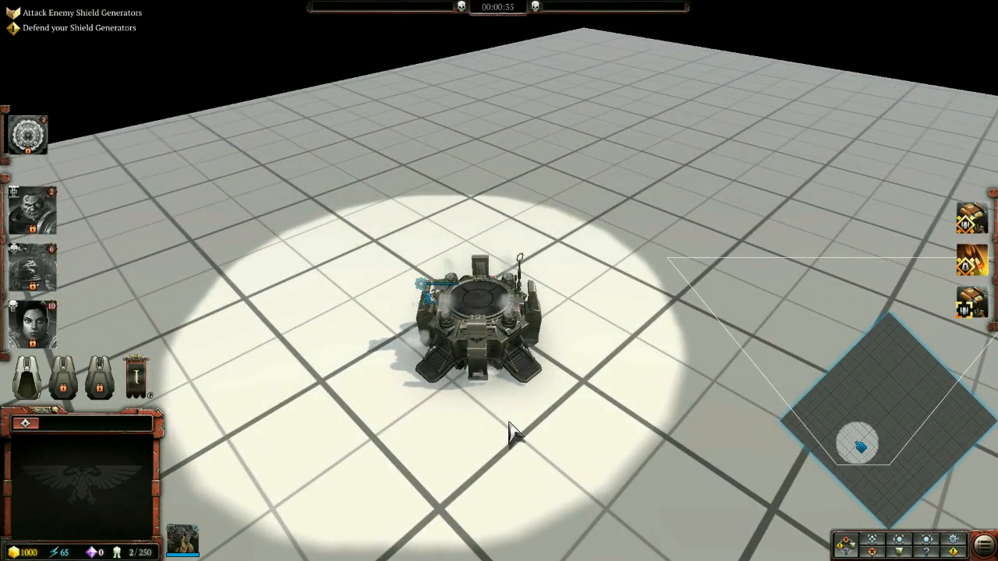
scroll(452, 405, up, 2)
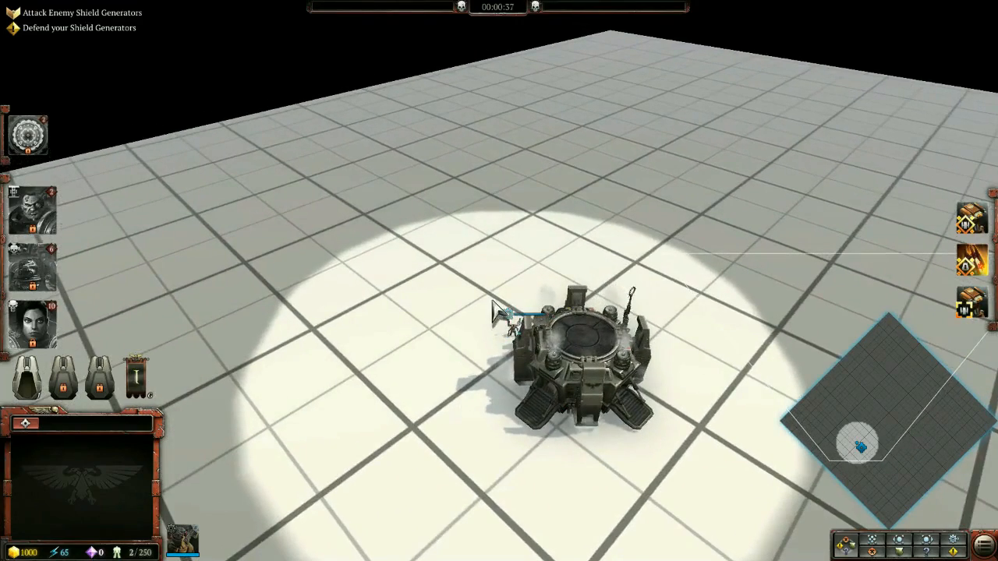
click(510, 325)
right_click(384, 399)
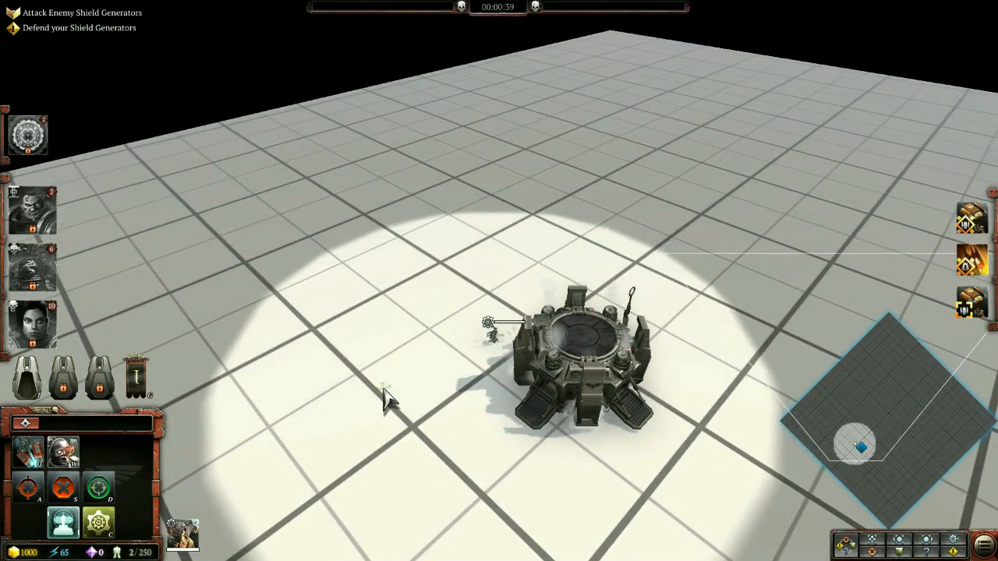
scroll(383, 401, up, 3)
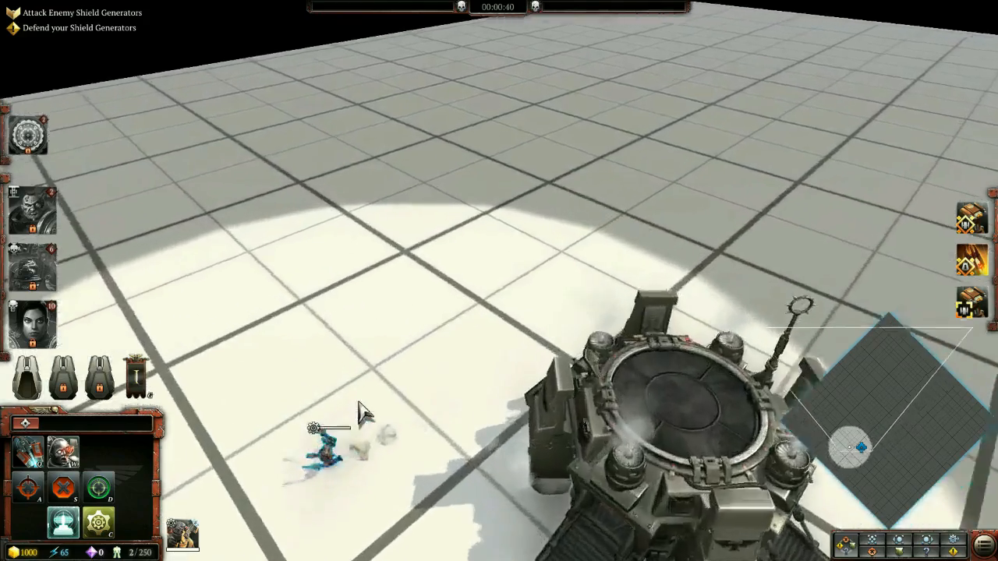
mouse_move(359, 404)
middle_down()
mouse_move(516, 328)
mouse_move(513, 319)
middle_up()
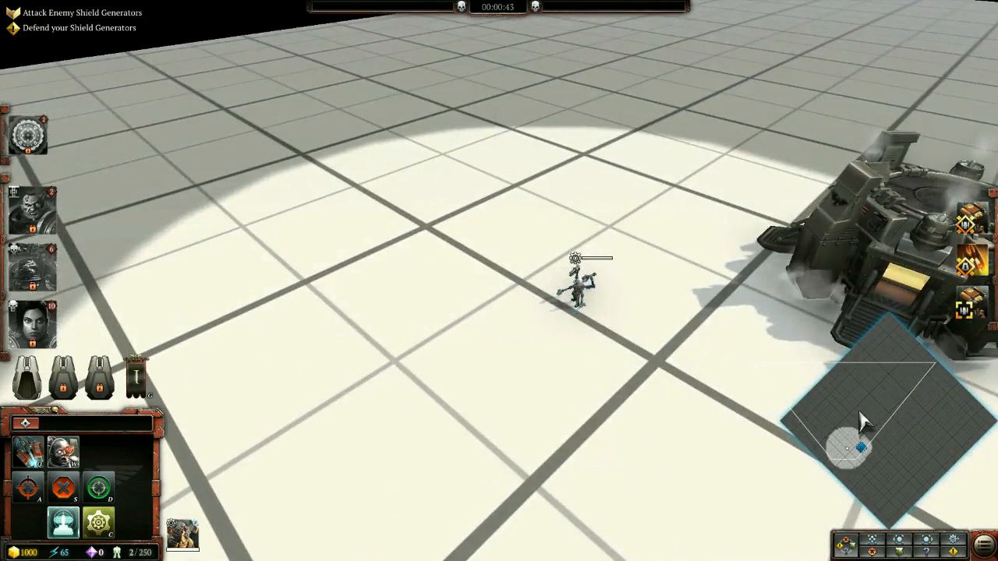
scroll(848, 446, down, 4)
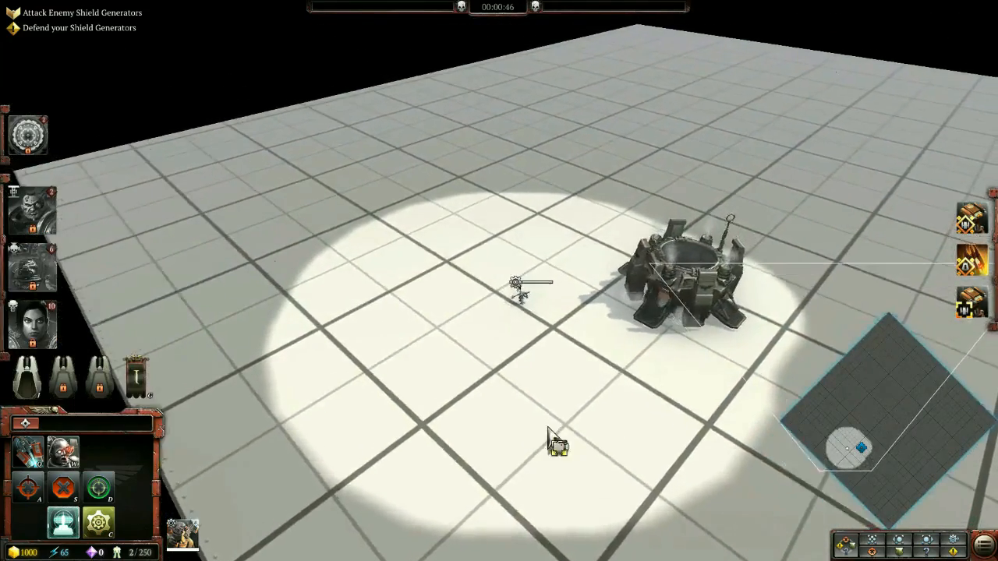
middle_drag(548, 428, 476, 477)
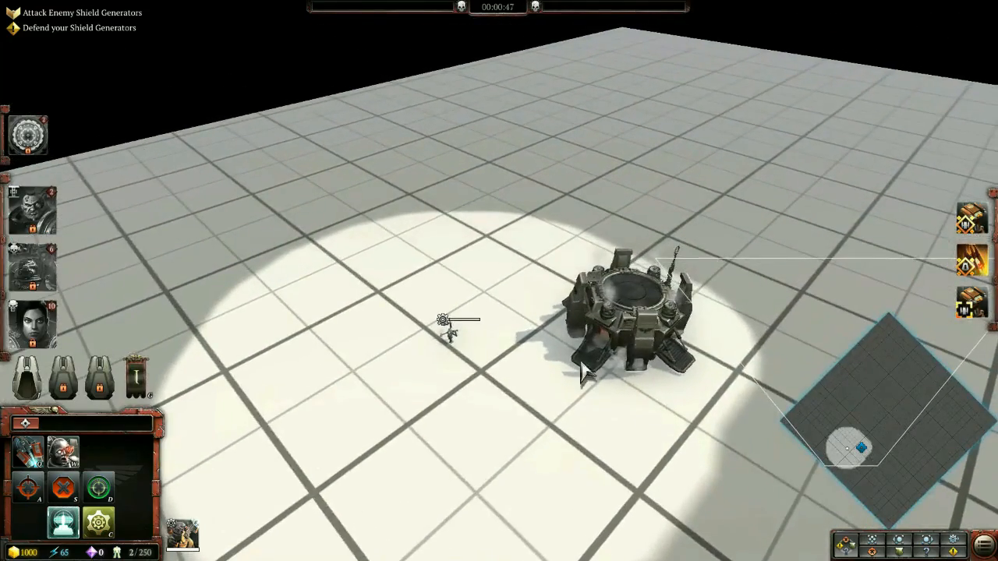
click(596, 355)
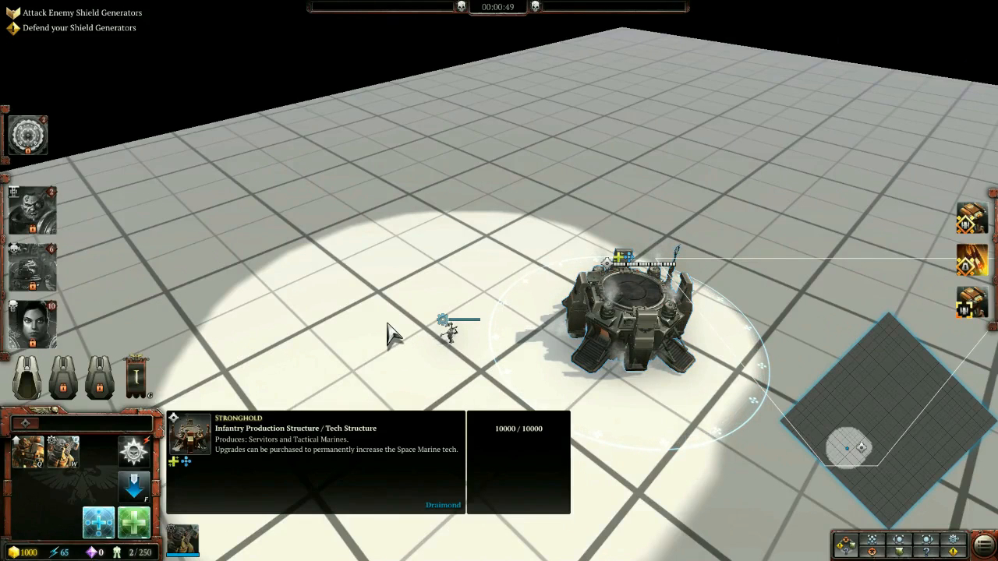
Clear the stronghold selection and quit the T8_1v1 match
key(Escape)
key(Escape)
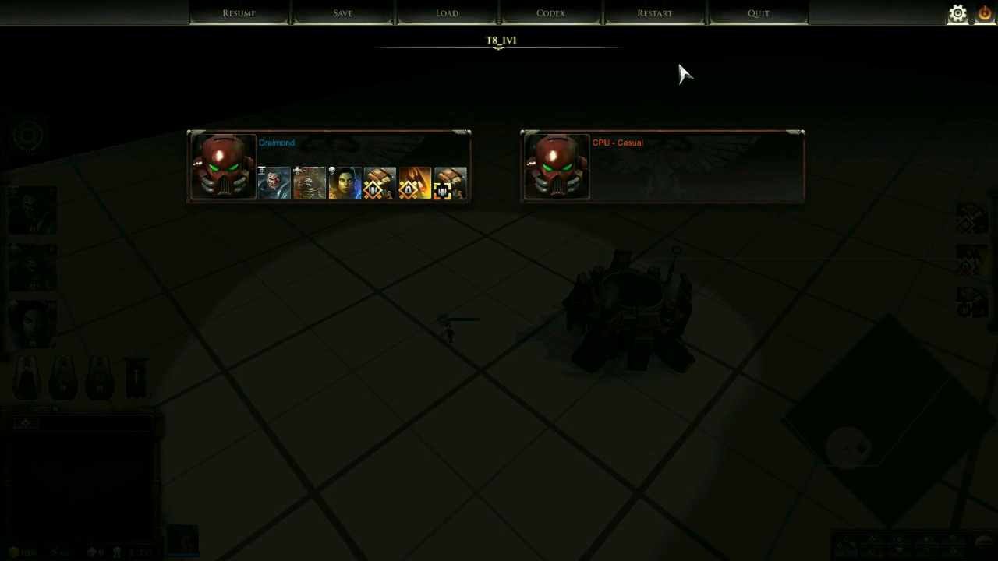
click(783, 22)
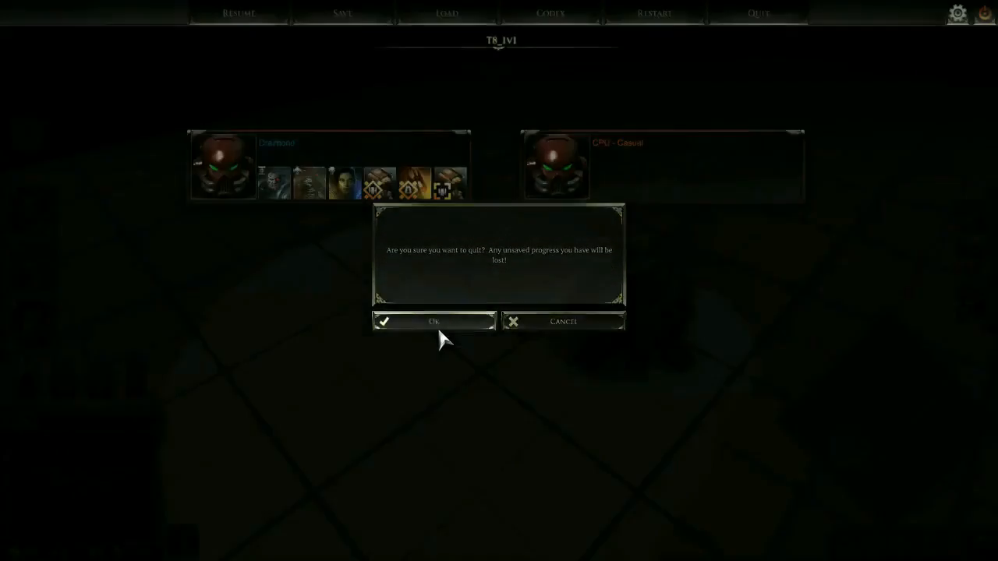
click(436, 322)
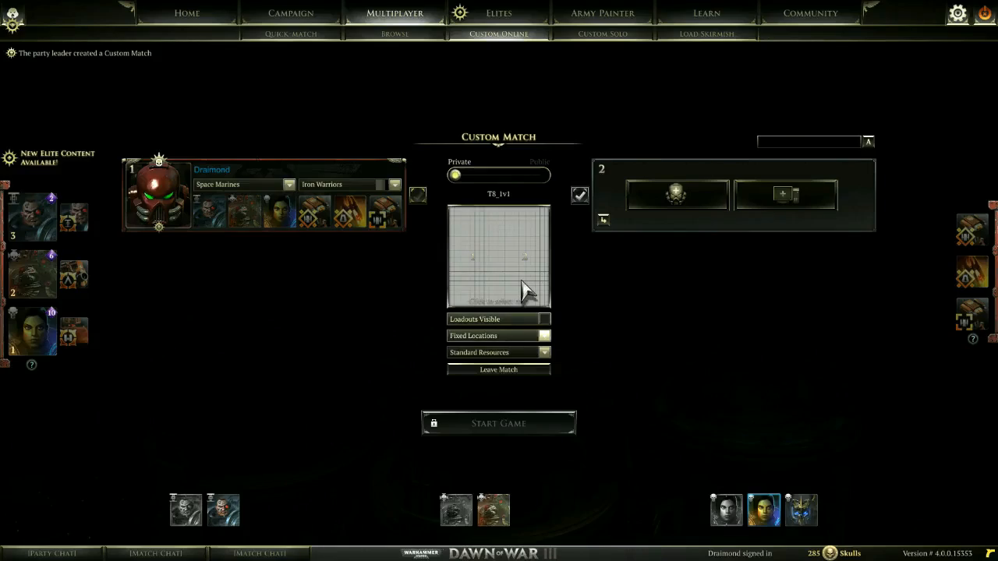
Choose the T82_1v1 map for a custom match and start the game
click(526, 289)
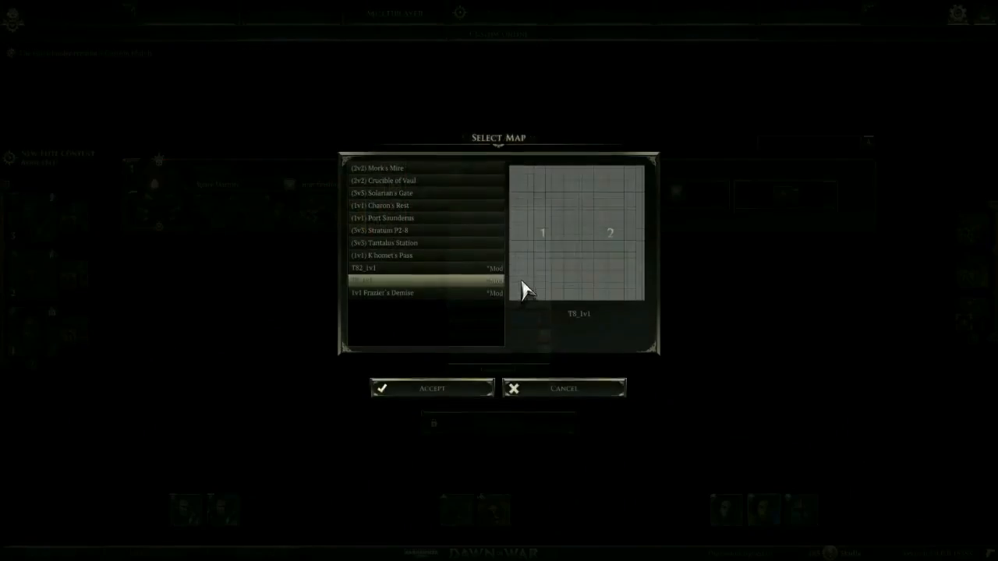
click(417, 274)
click(436, 381)
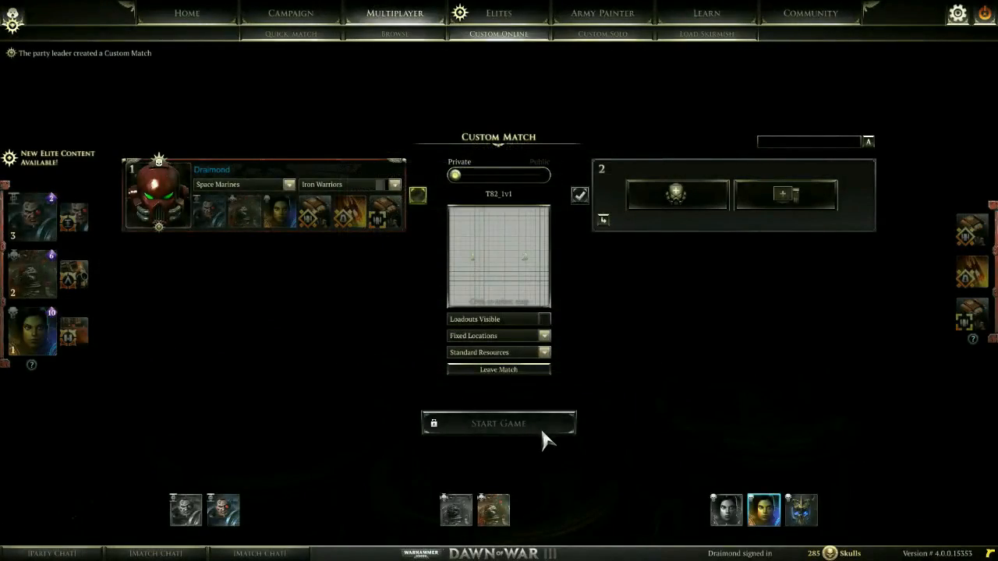
click(538, 423)
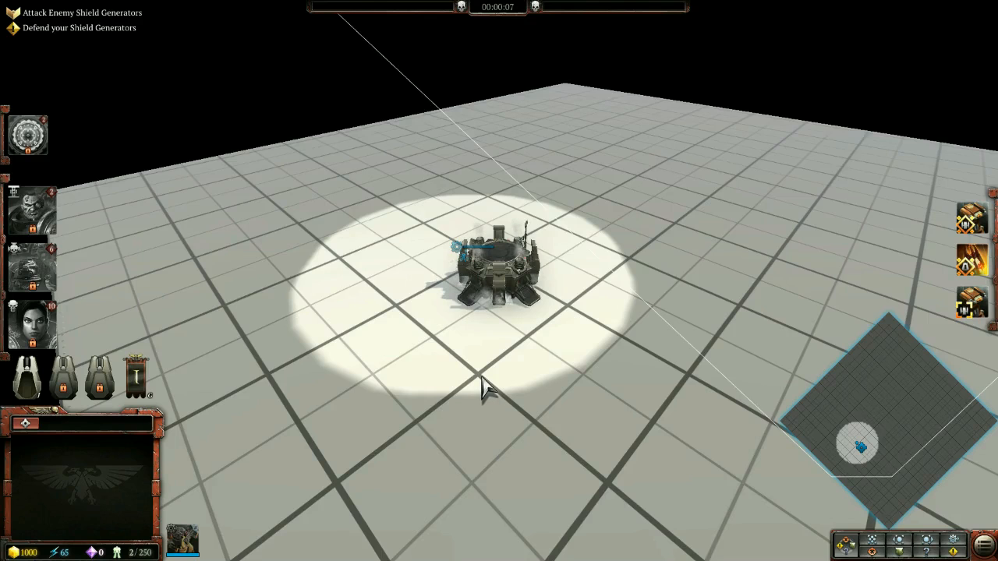
Examine the T82_1v1 camera view around the stronghold while moving the servitor away from the building
middle_drag(439, 340, 601, 379)
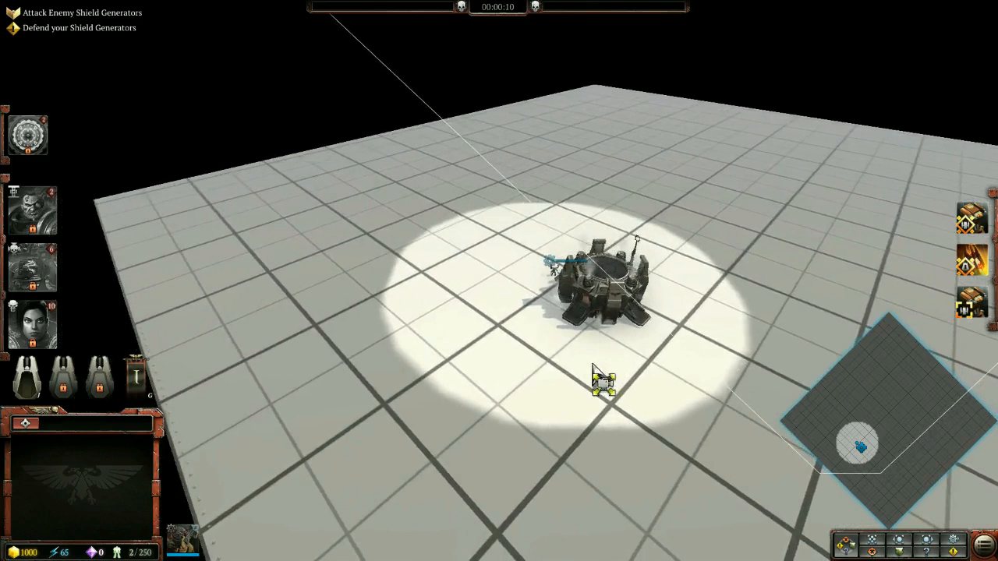
click(527, 264)
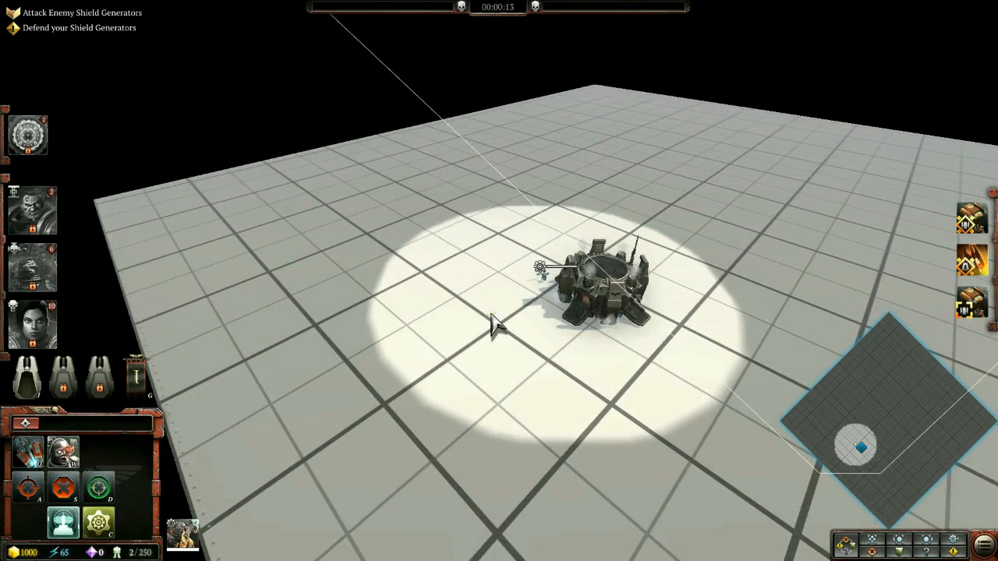
right_click(491, 315)
middle_drag(537, 352, 474, 350)
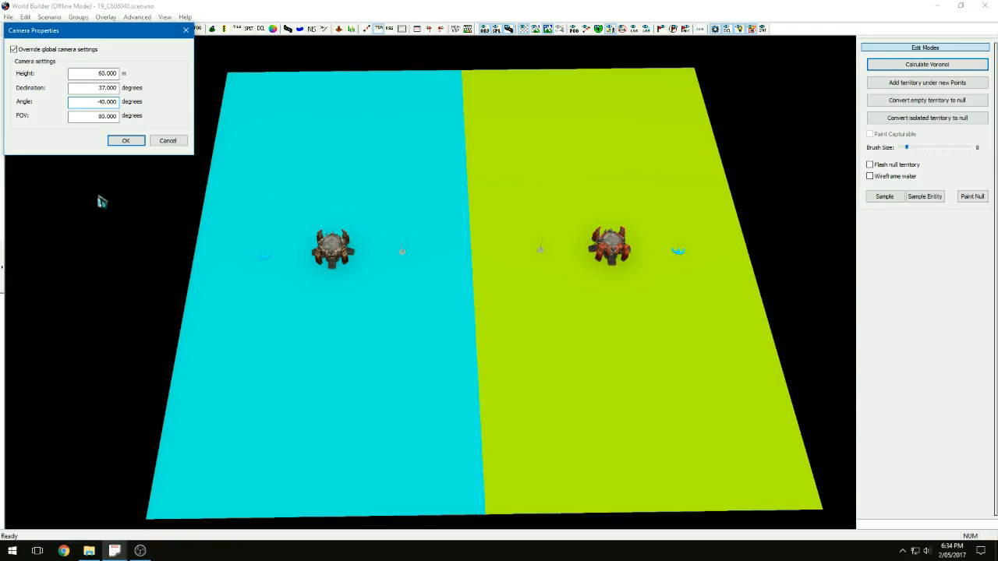
Switch to World Builder and apply the T9_C608040 camera override with an angle of -40 degrees
drag(97, 104, 115, 105)
click(117, 104)
click(121, 141)
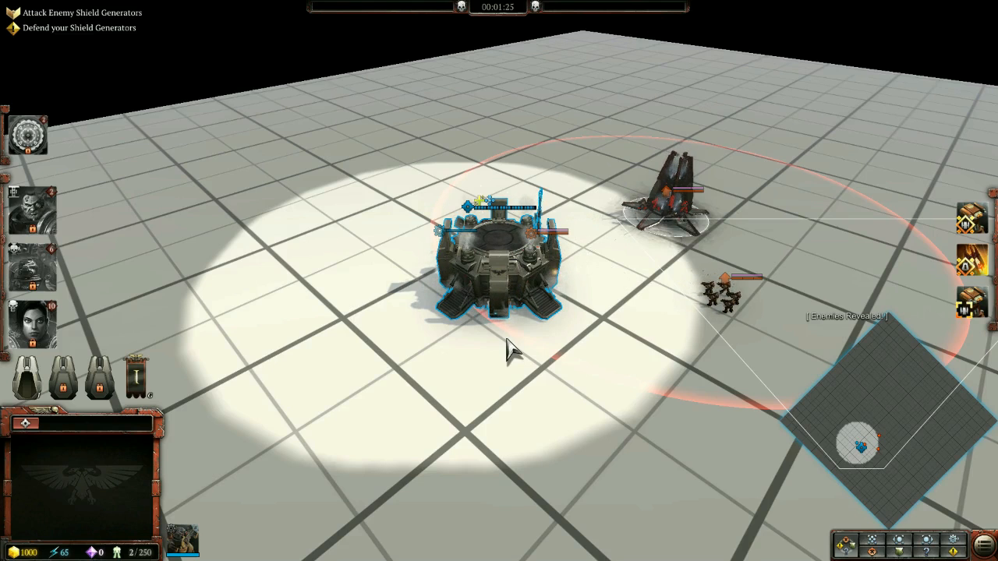
Check the map name in the game's pause menu and resume the T9_C608040 match
key(Escape)
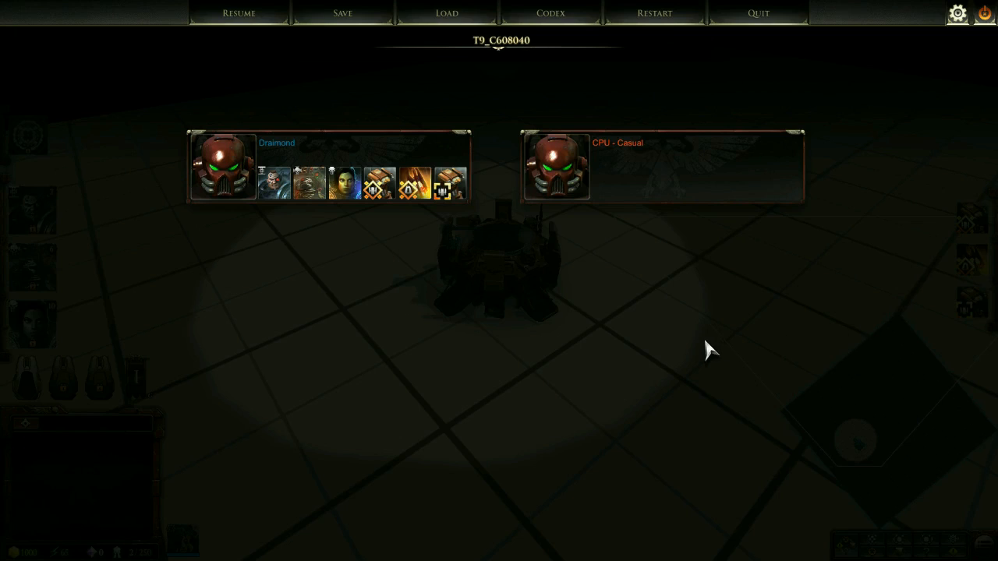
key(Escape)
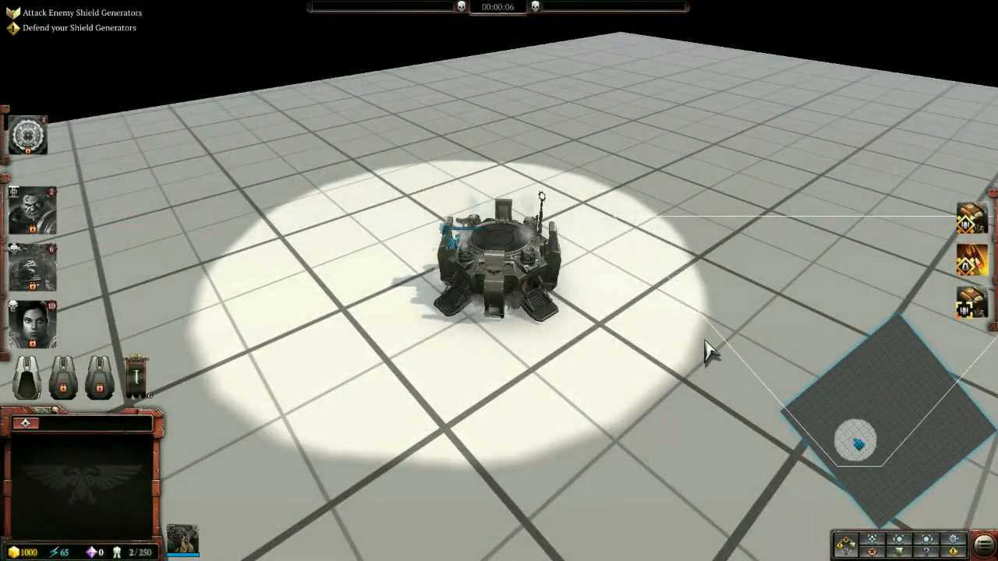